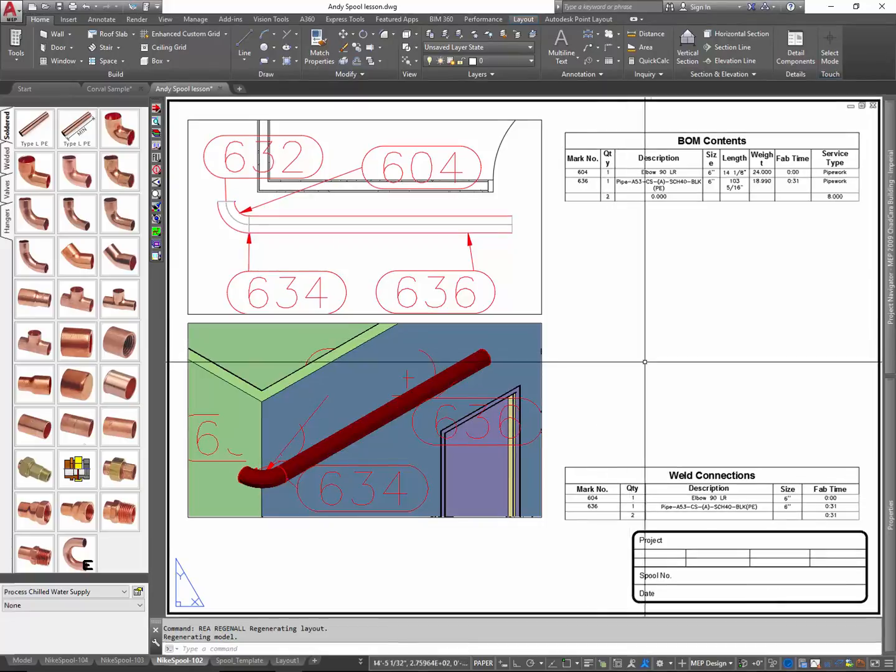
# Unload the 01 Interior and 01 Shell external references from the drawing and close the external references palette.
pyautogui.write('xr')
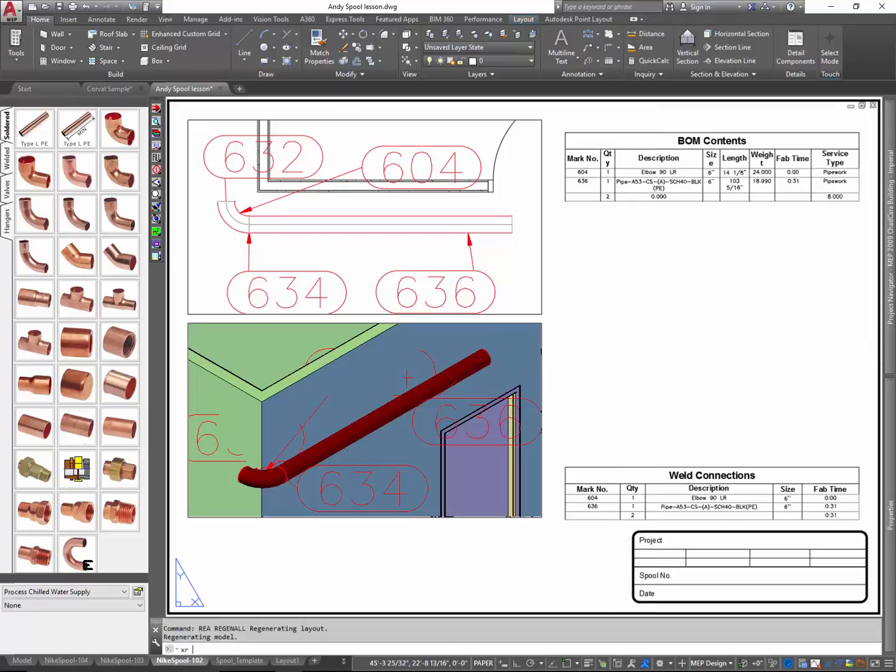
pyautogui.press('Return')
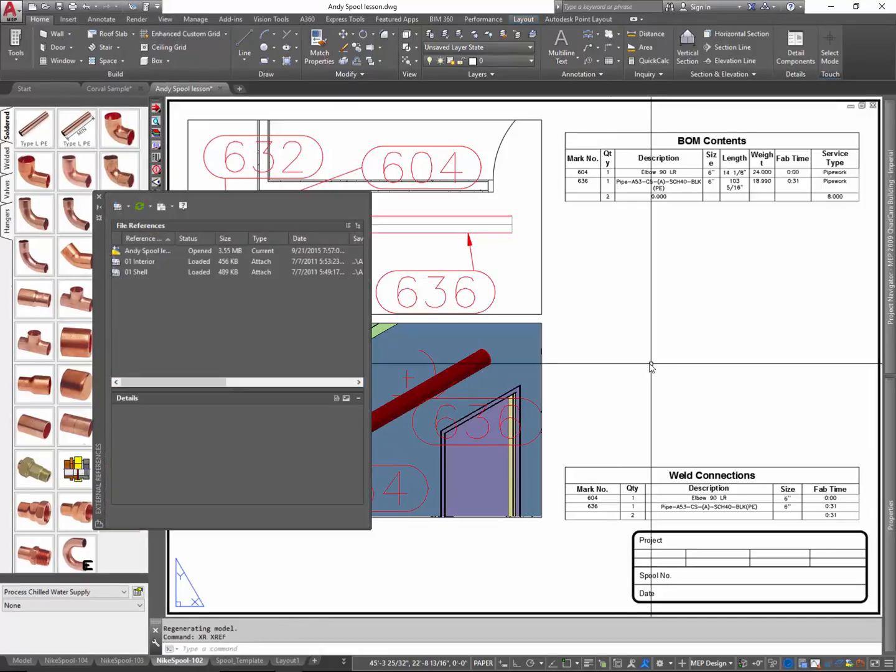
pyautogui.click(142, 262)
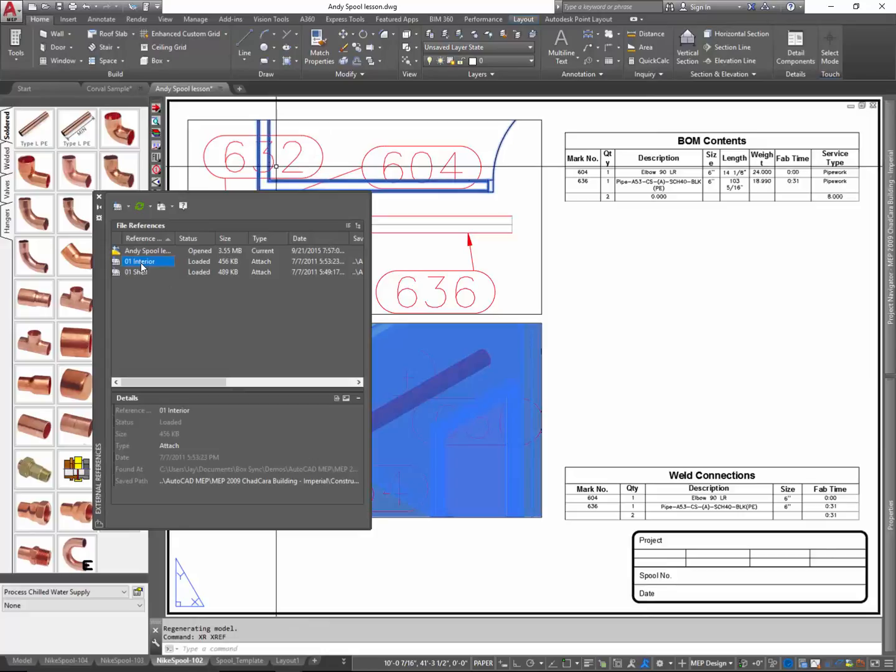
pyautogui.keyDown('shift'); pyautogui.click(137, 273); pyautogui.keyUp('shift')
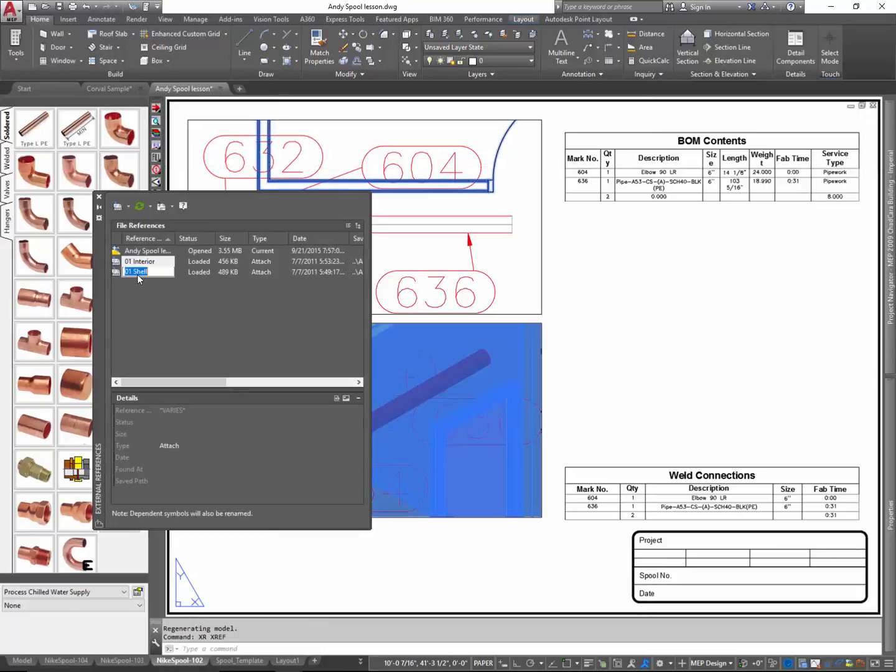
pyautogui.press('Escape')
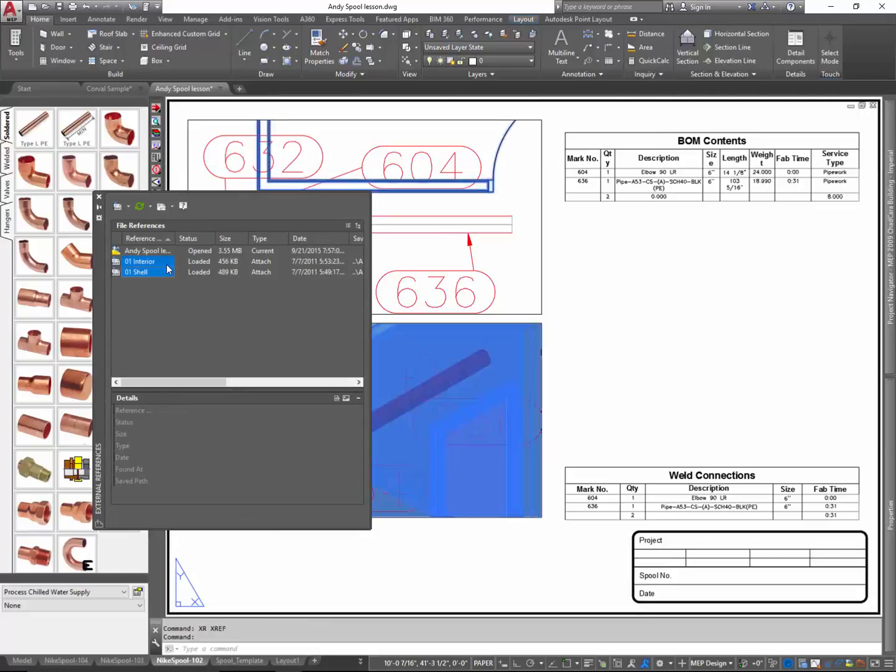
pyautogui.rightClick(173, 266)
pyautogui.click(142, 273)
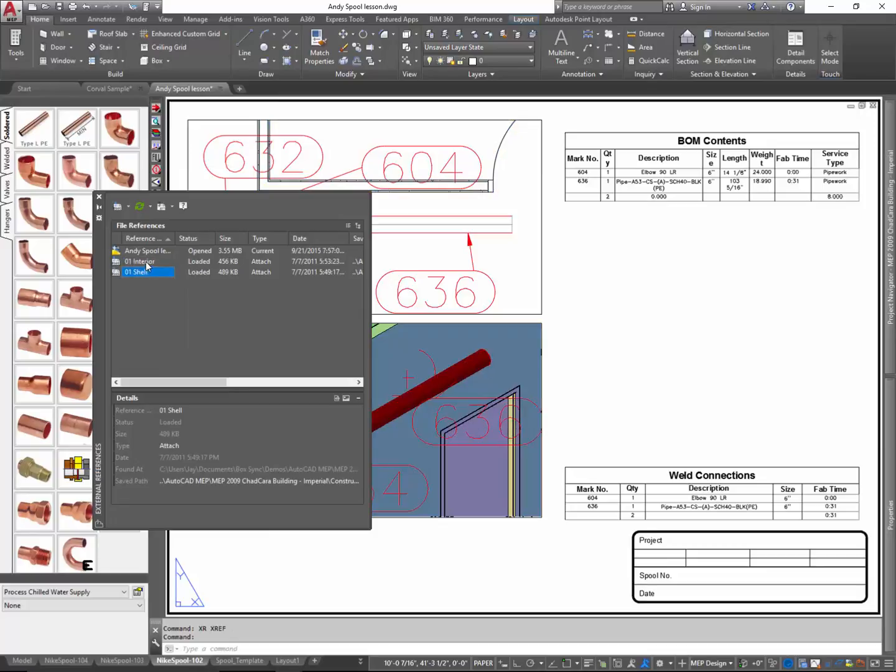
pyautogui.keyDown('shift'); pyautogui.click(147, 264); pyautogui.keyUp('shift')
pyautogui.rightClick(146, 265)
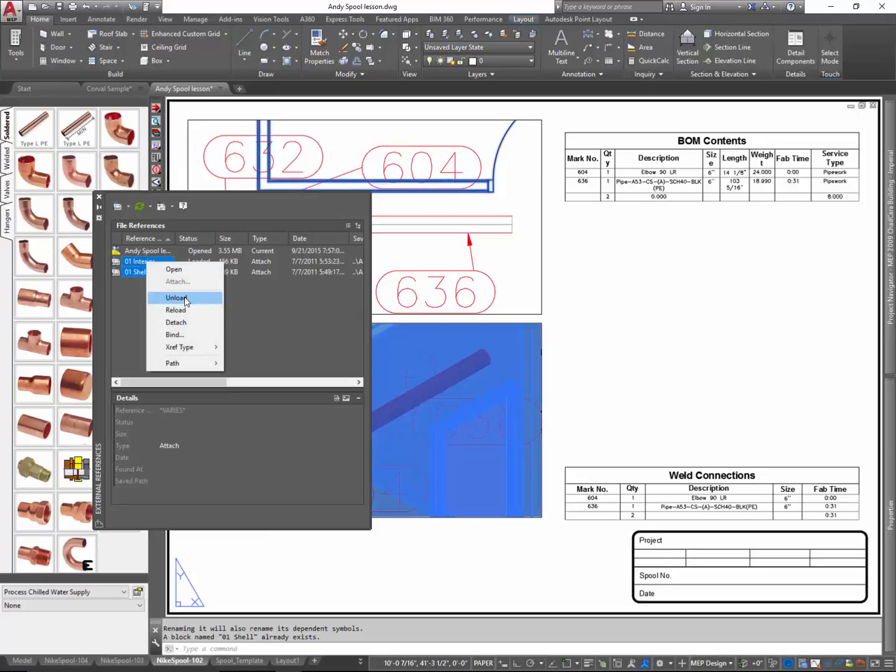
pyautogui.click(185, 298)
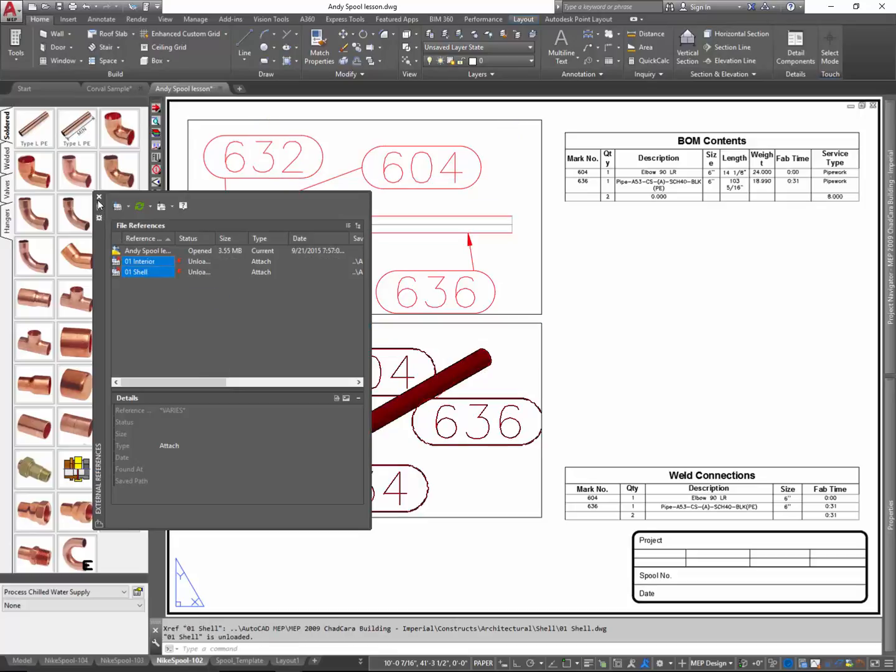
pyautogui.click(99, 196)
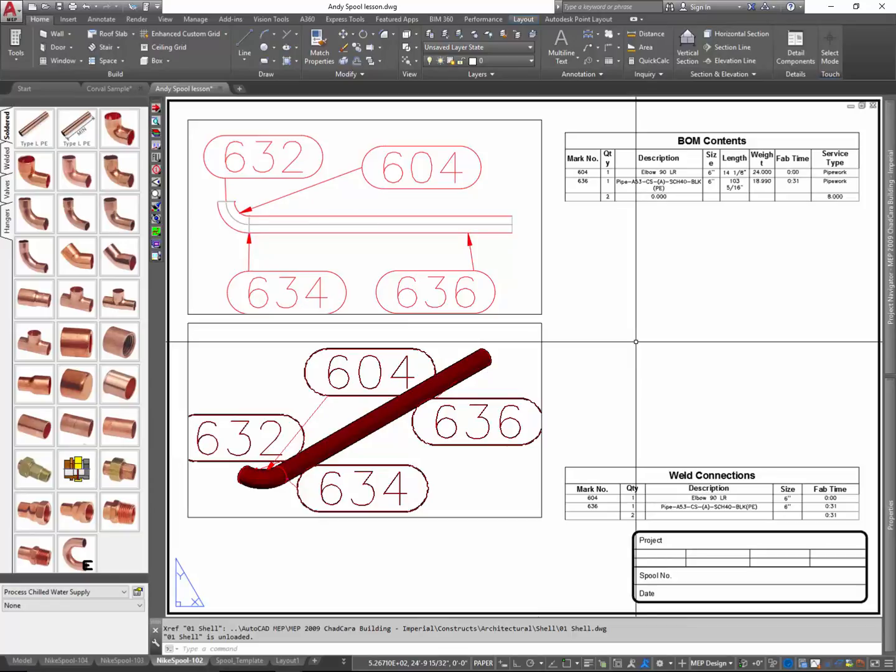
pyautogui.write('ST')
pyautogui.press('Return')
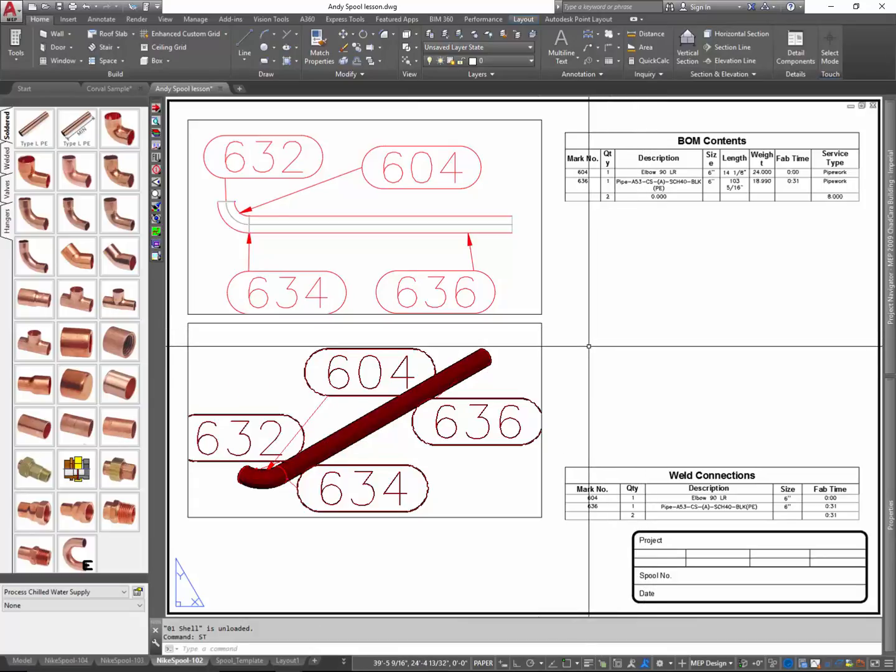
pyautogui.click(678, 368)
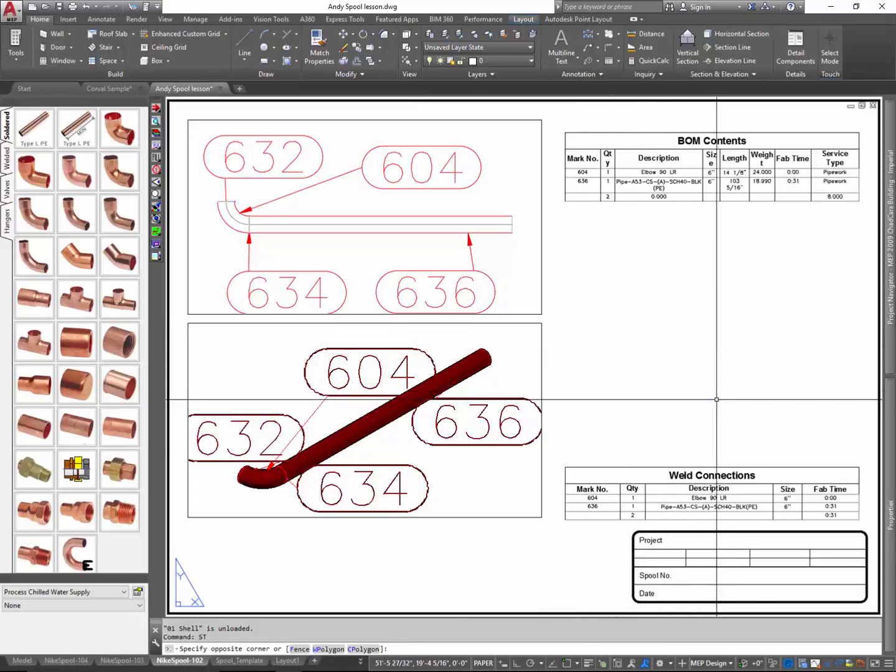
pyautogui.press('Escape')
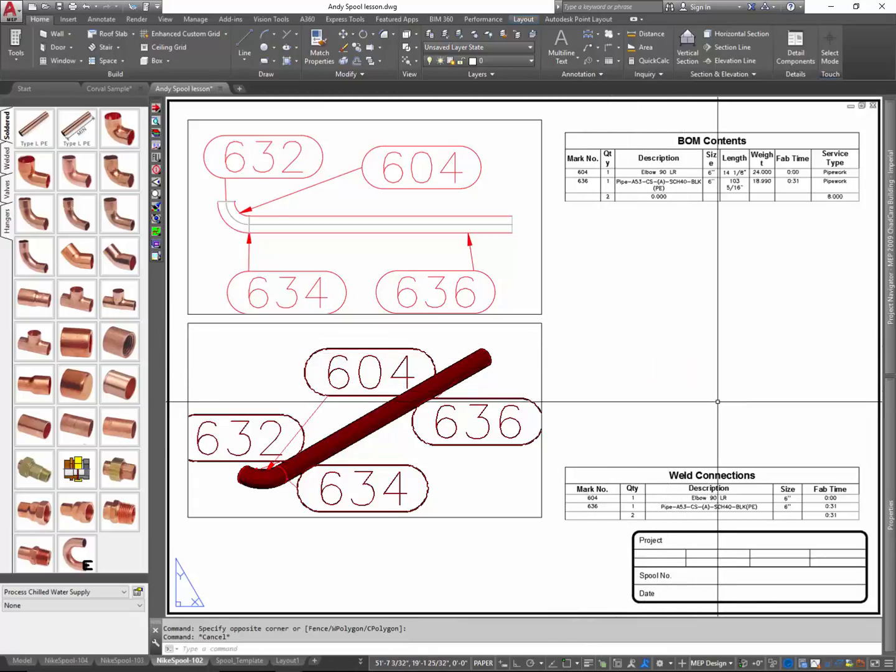
# Set the Standard text style's height to 4" and regenerate the layout so both viewports use the new size.
pyautogui.write('ST')
pyautogui.press('Return')
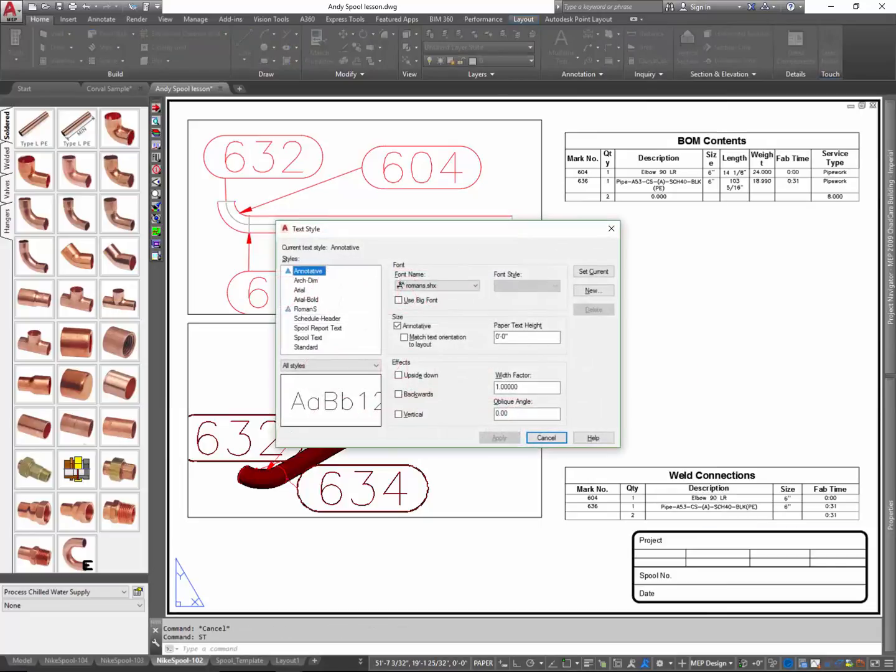
pyautogui.click(305, 347)
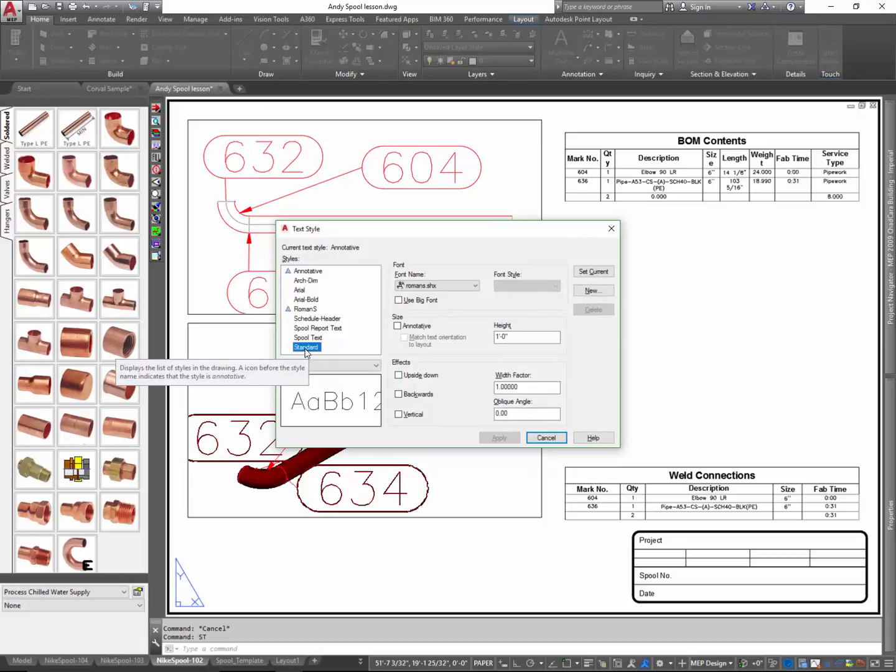
pyautogui.moveTo(539, 340); pyautogui.dragTo(483, 345)
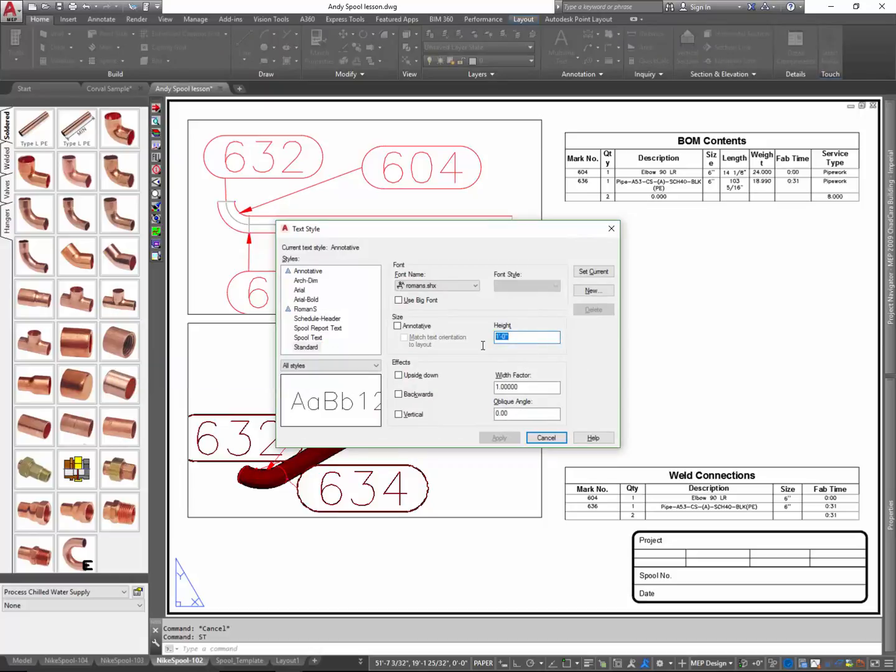
pyautogui.write('4')
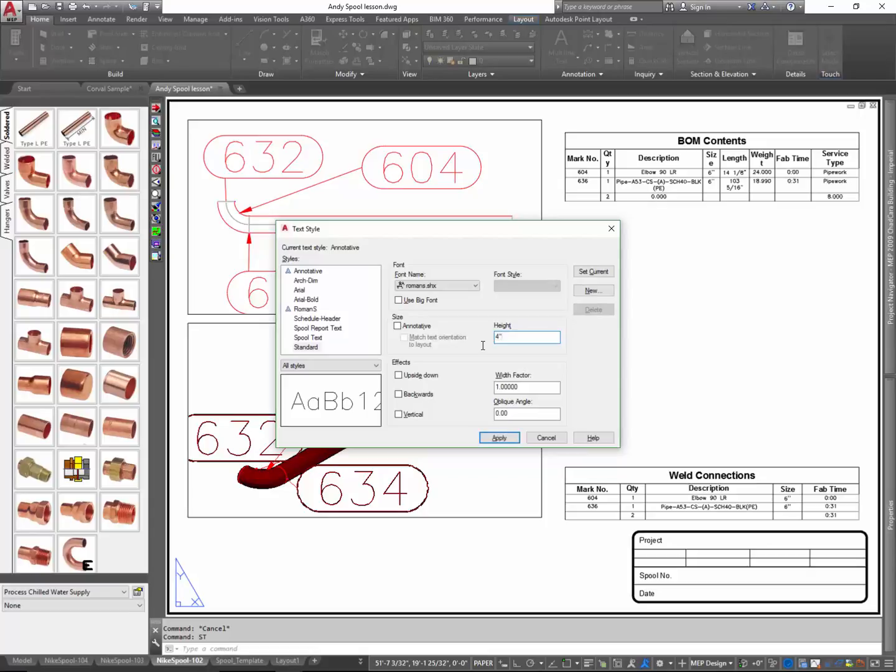
pyautogui.click(502, 437)
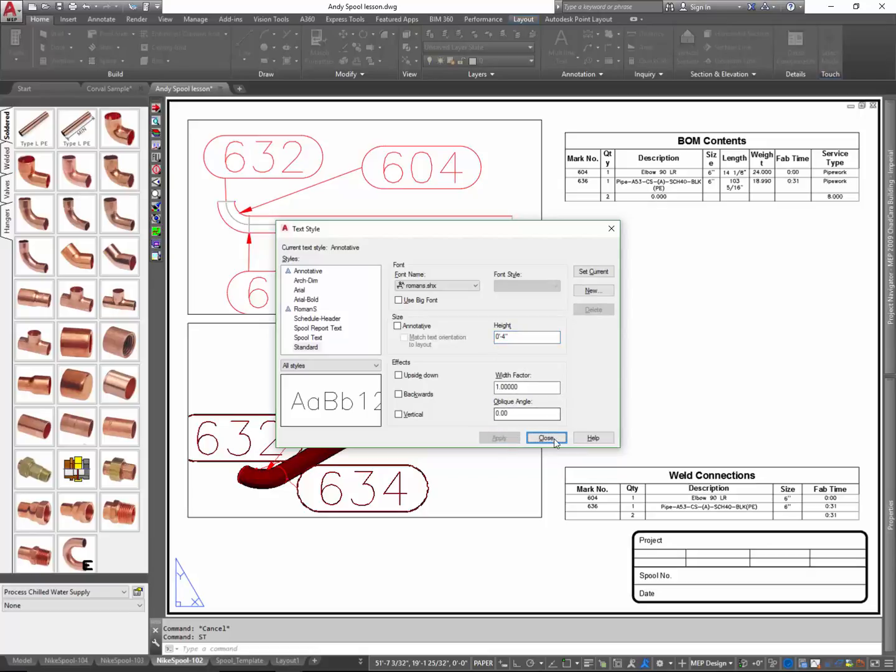
pyautogui.click(545, 438)
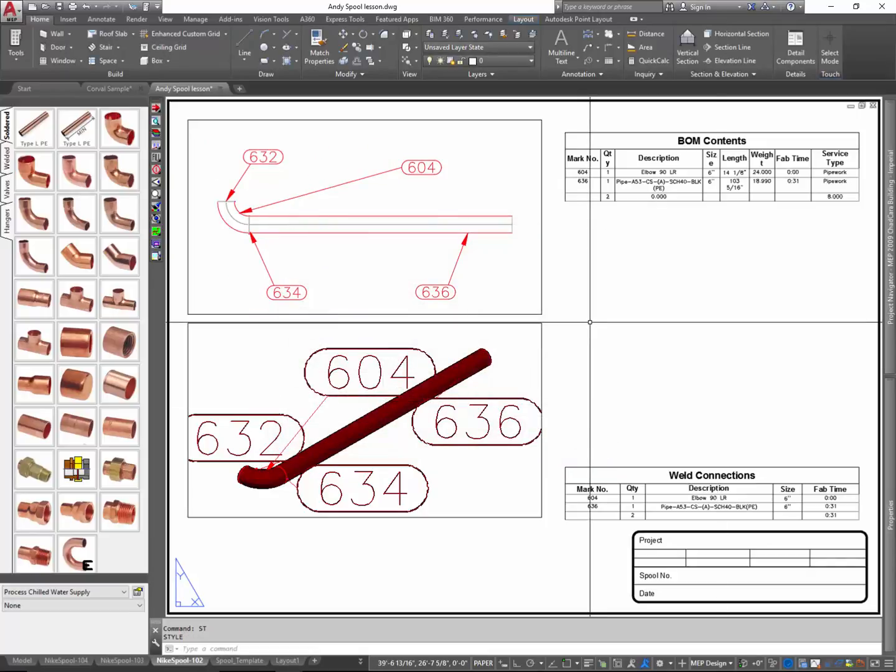
pyautogui.write('re')
pyautogui.press('Return')
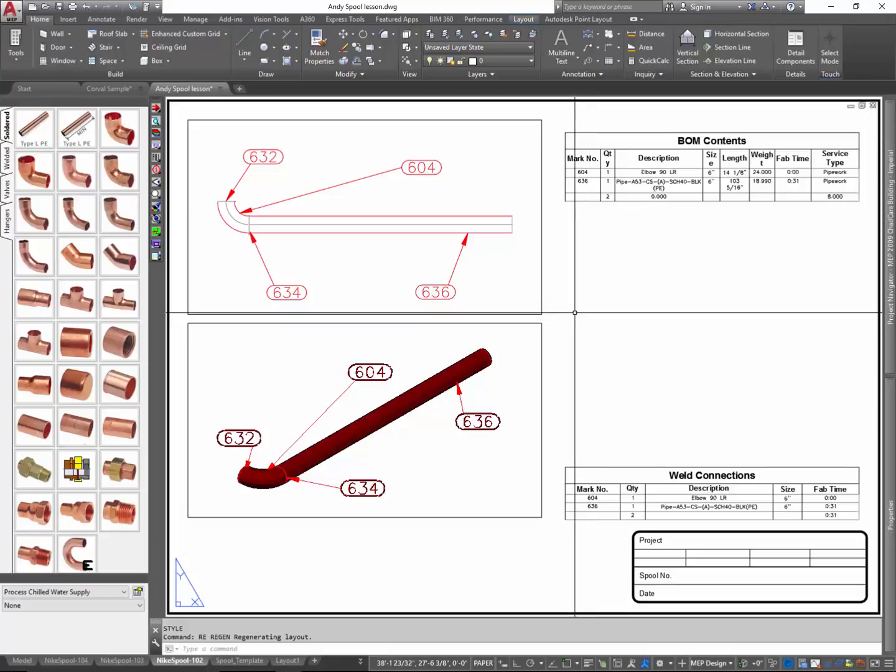
# Activate the isometric viewport and move the elbow's 604 tag further away from the straight pipe.
pyautogui.click(373, 374)
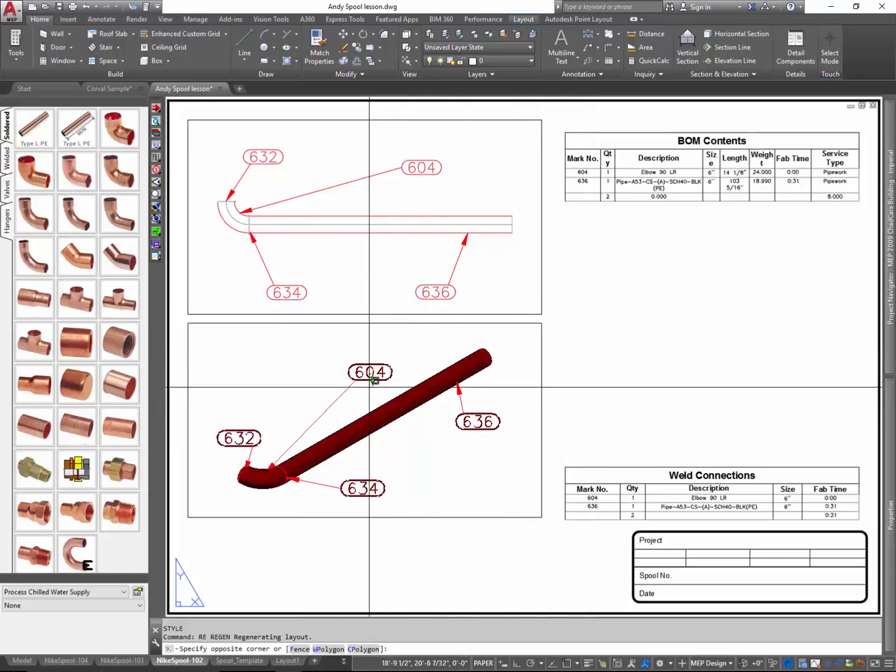
pyautogui.click(371, 372)
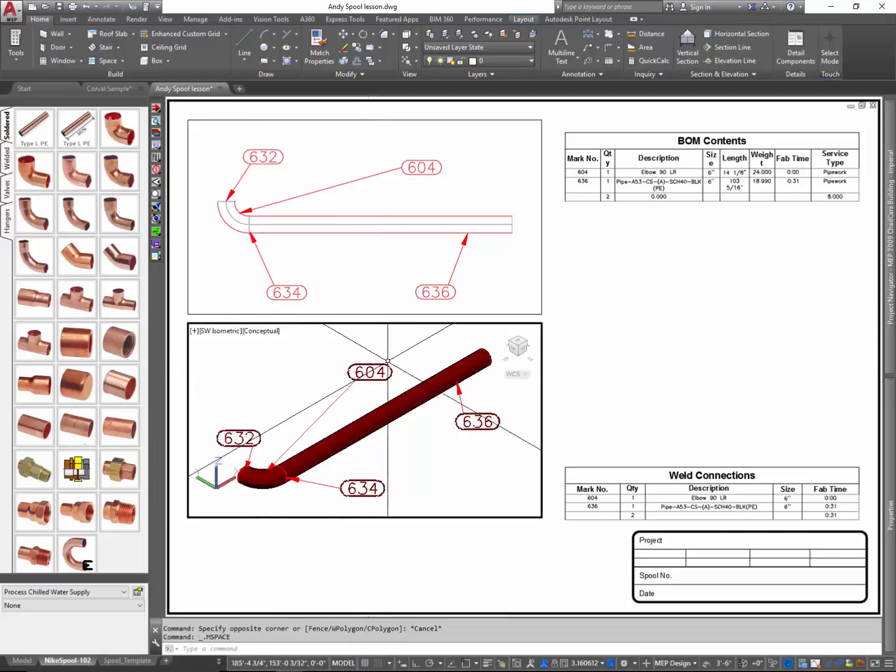
pyautogui.click(370, 372)
pyautogui.click(370, 372)
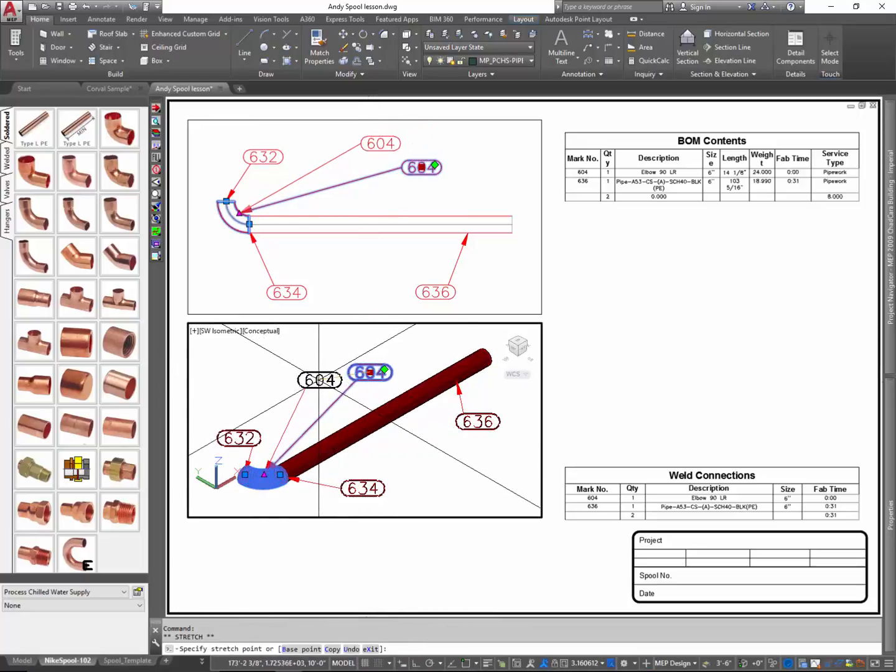
pyautogui.click(320, 380)
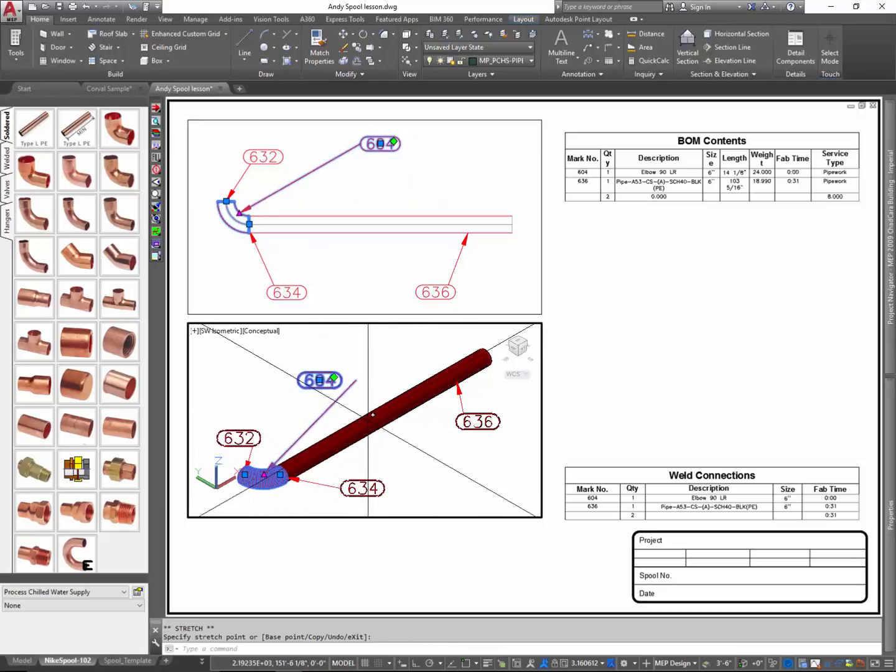
pyautogui.press('Escape')
pyautogui.press('Escape')
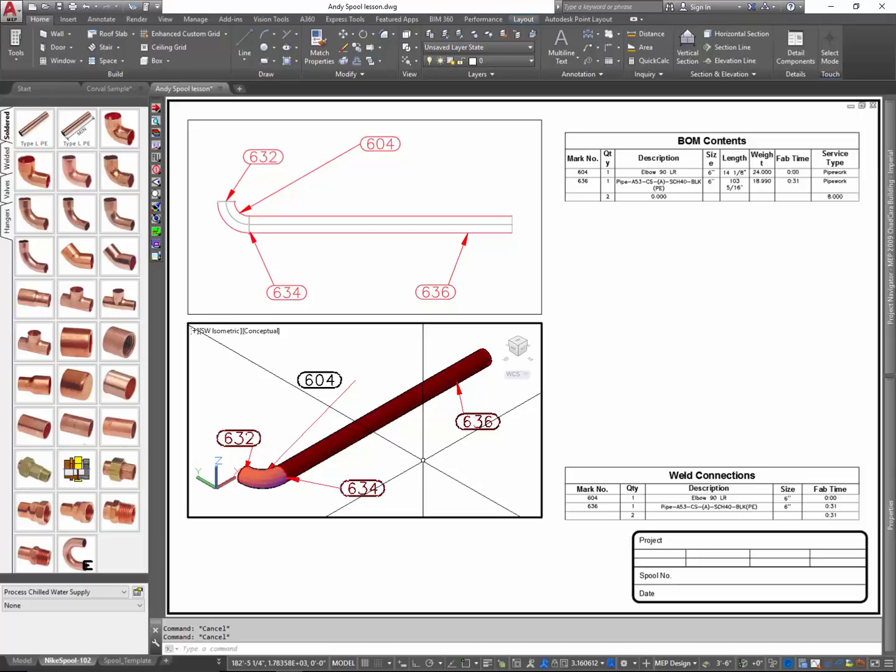
# Hide the object text of tags 604, 632, 634 and 636 in the isometric viewport only.
pyautogui.click(157, 169)
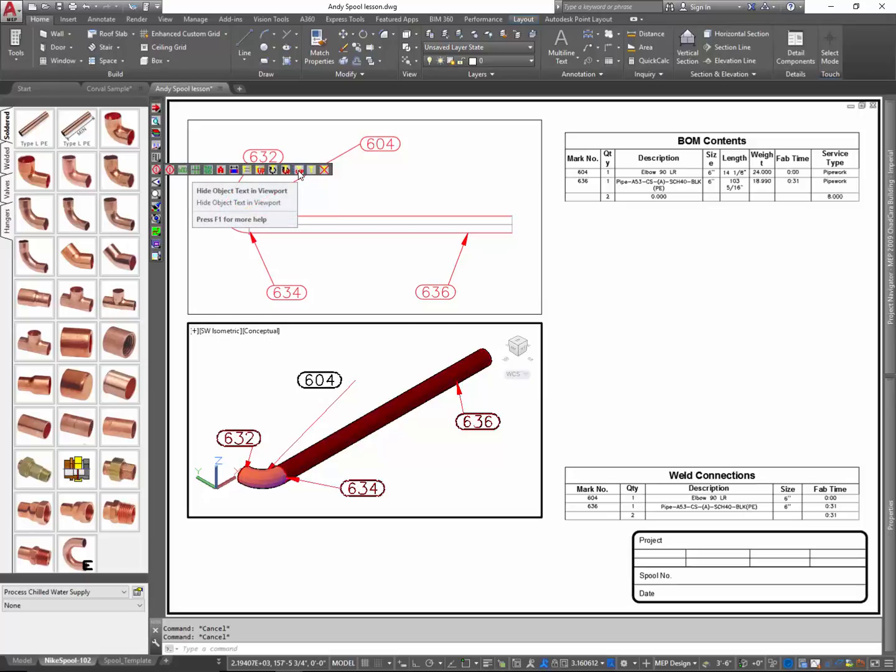
pyautogui.click(300, 172)
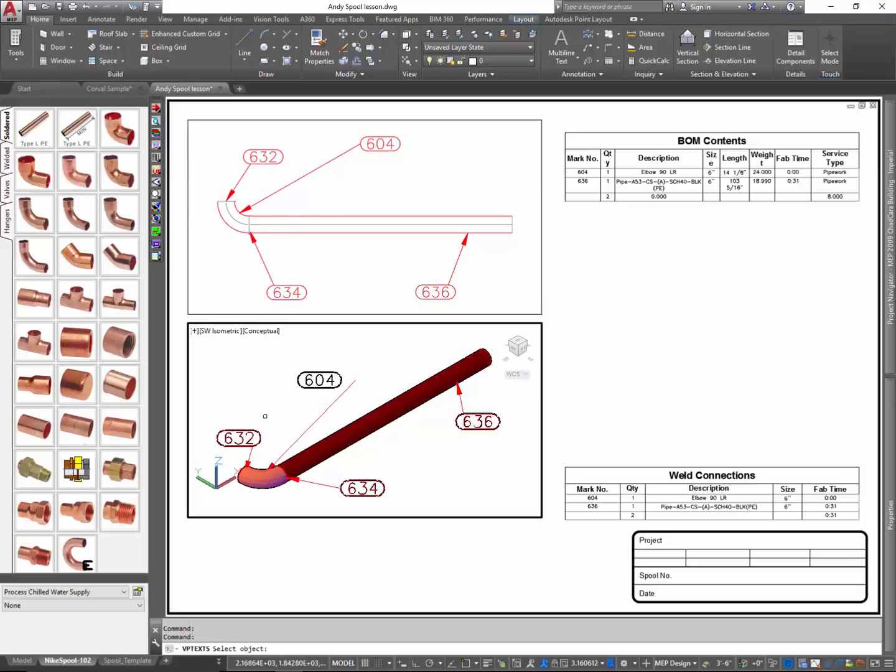
pyautogui.click(309, 382)
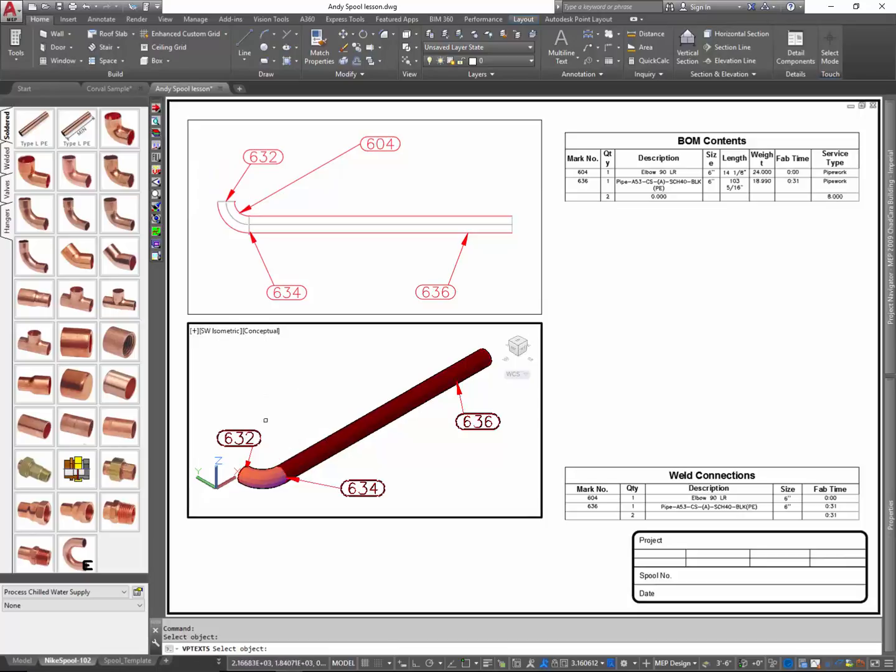
pyautogui.click(257, 436)
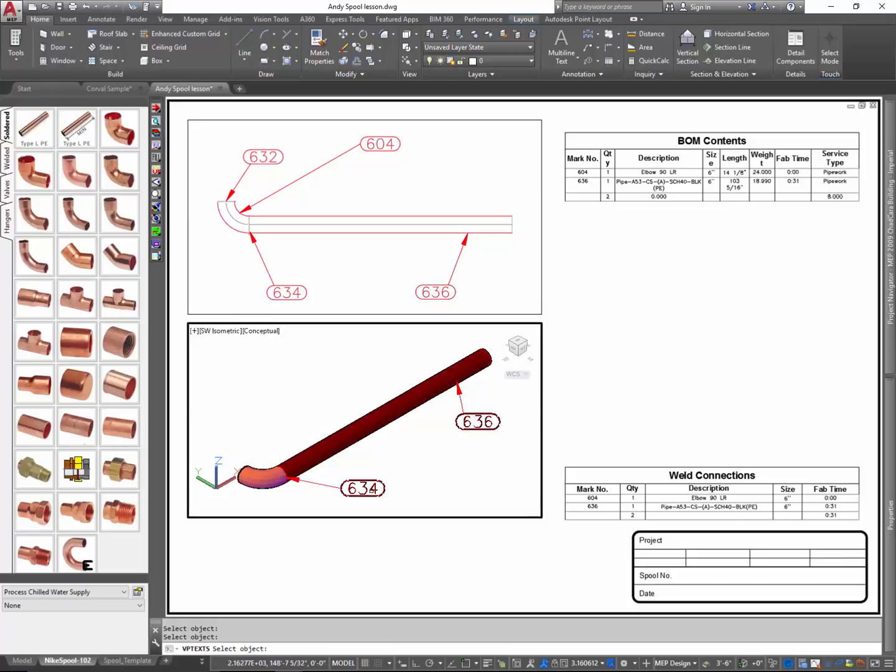
pyautogui.click(369, 489)
pyautogui.click(477, 429)
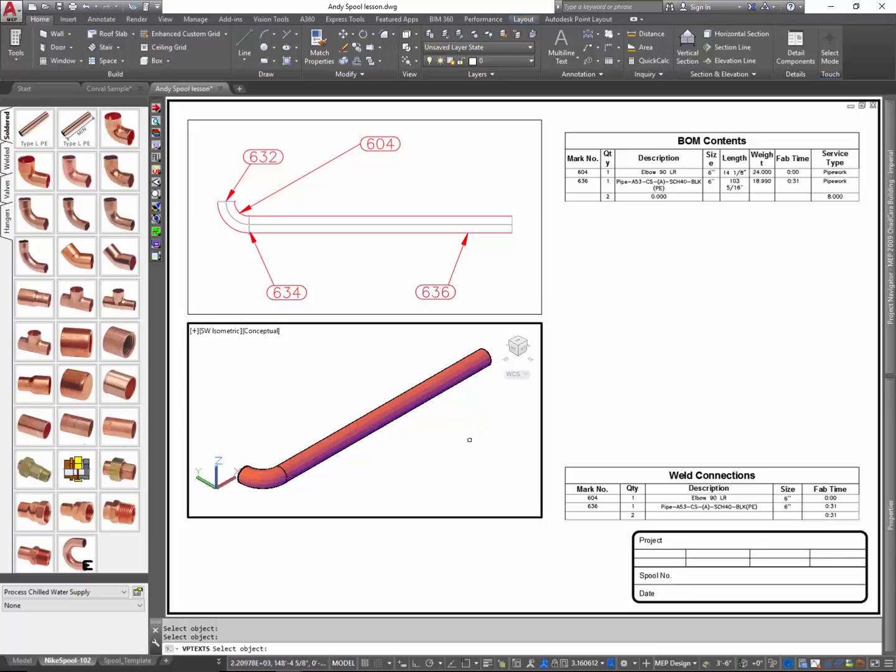
pyautogui.press('Return')
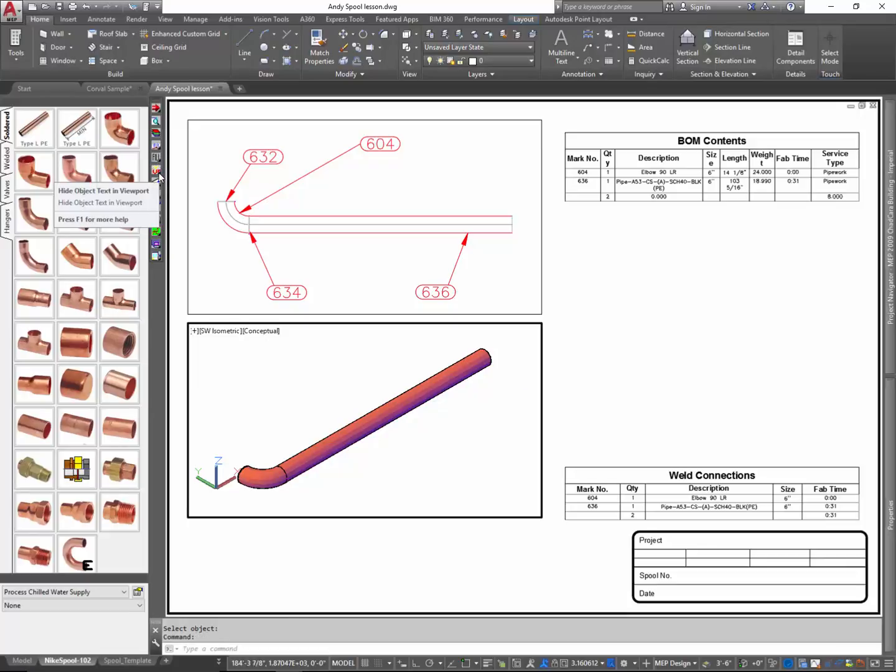
# Toggle off the straight pipe's item tag with the TAGS command, selecting the pipe in the isometric viewport.
pyautogui.click(158, 172)
pyautogui.click(157, 172)
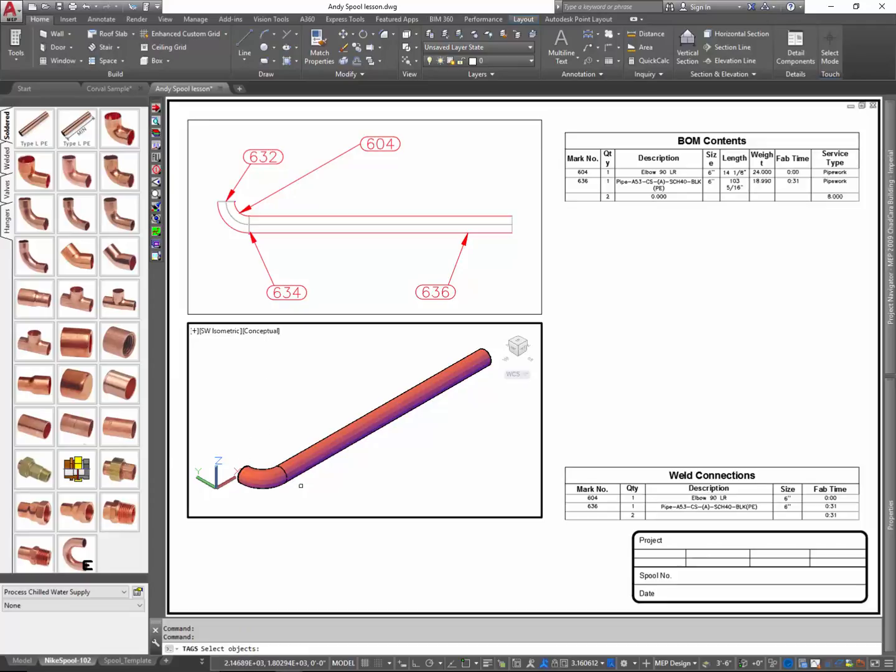
pyautogui.click(431, 399)
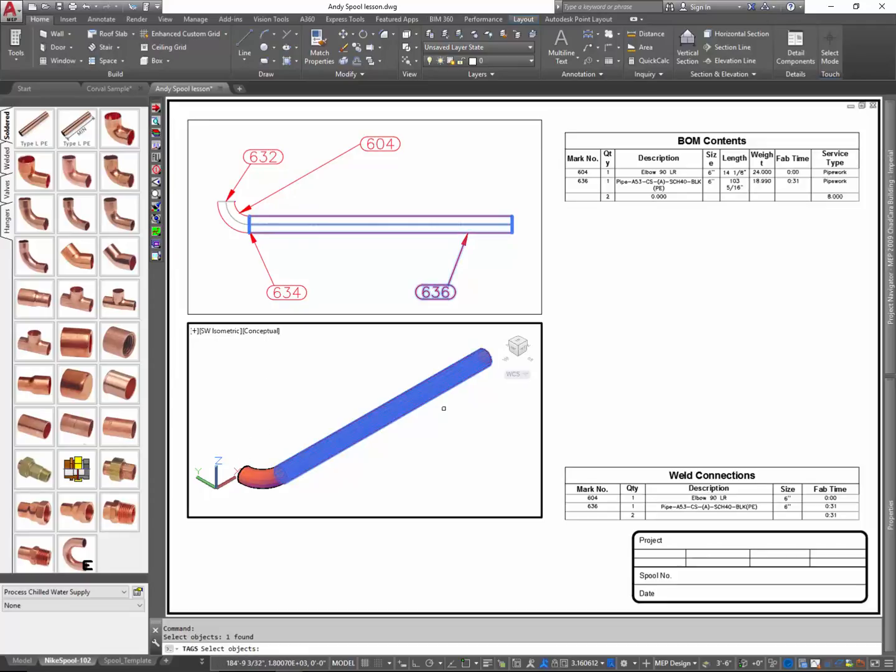
pyautogui.press('Return')
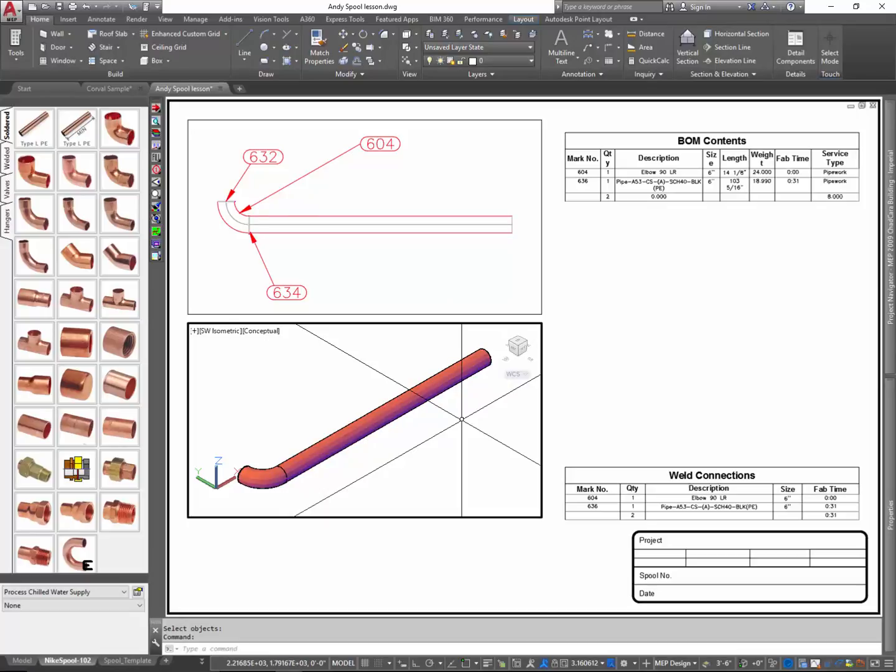
# Toggle the straight pipe's item tag back on with the TAGS command, selecting the pipe in the plan viewport.
pyautogui.click(159, 171)
pyautogui.click(415, 231)
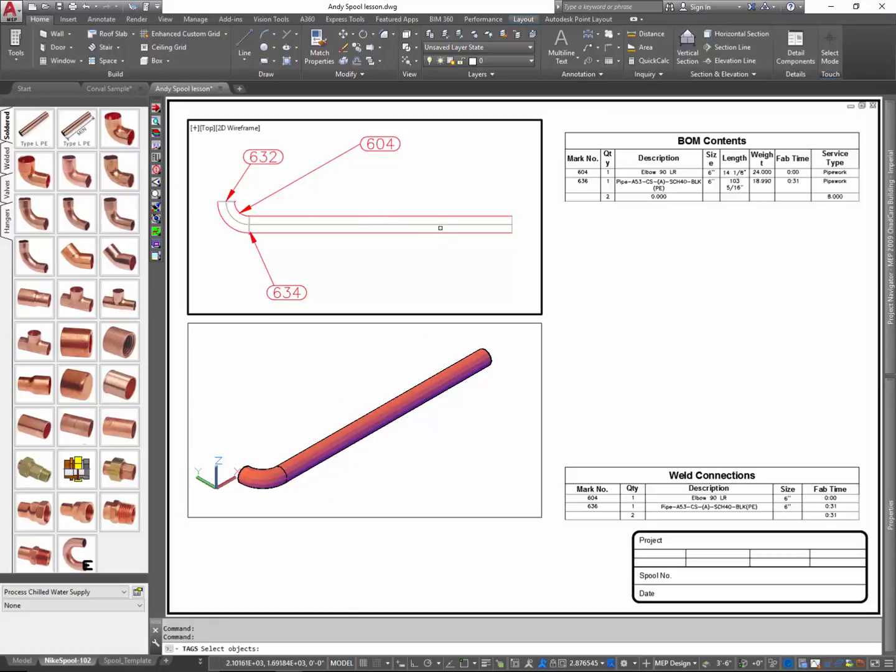
pyautogui.click(436, 233)
pyautogui.press('Return')
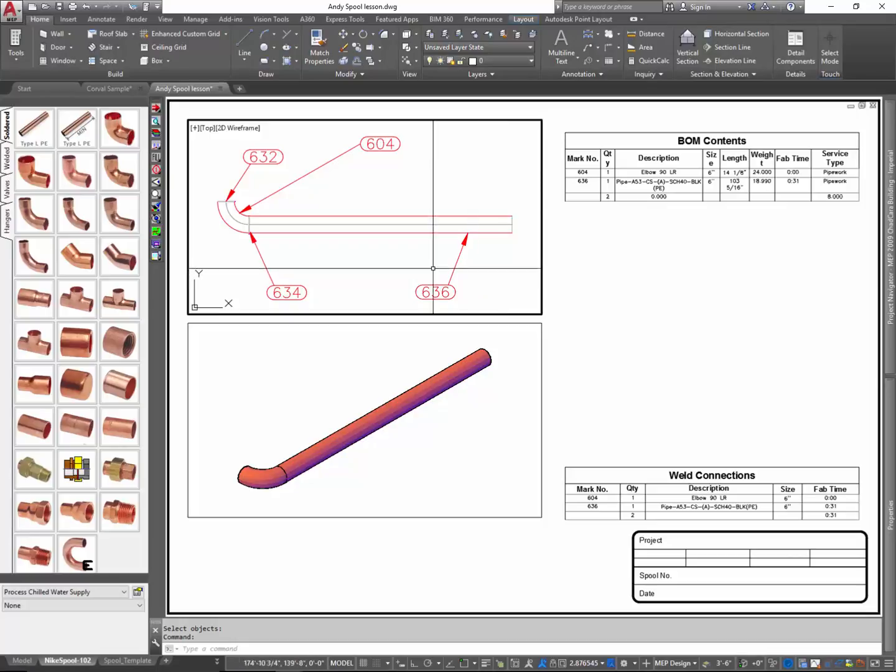
pyautogui.moveTo(159, 174); pyautogui.dragTo(701, 354)
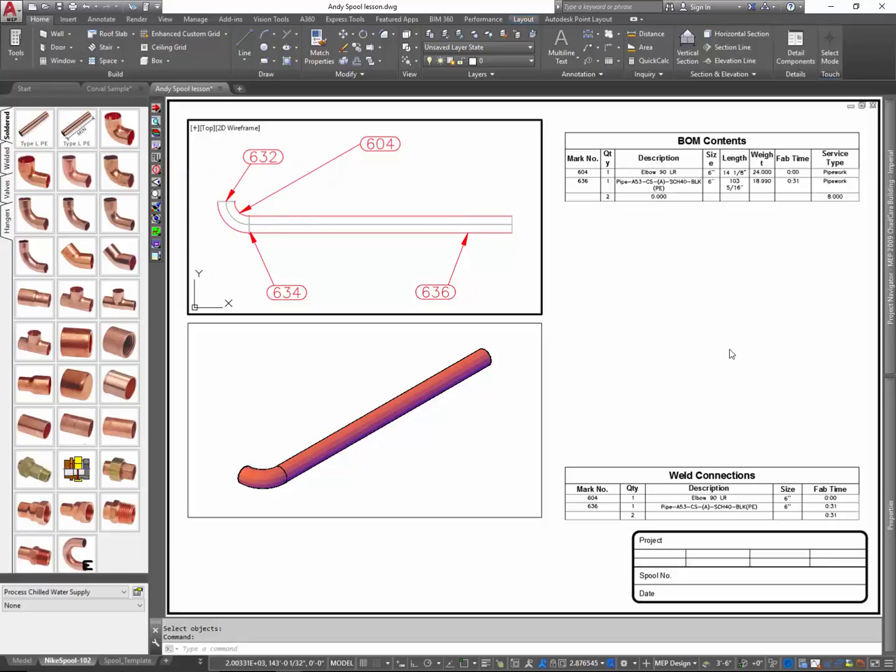
pyautogui.rightClick(737, 331)
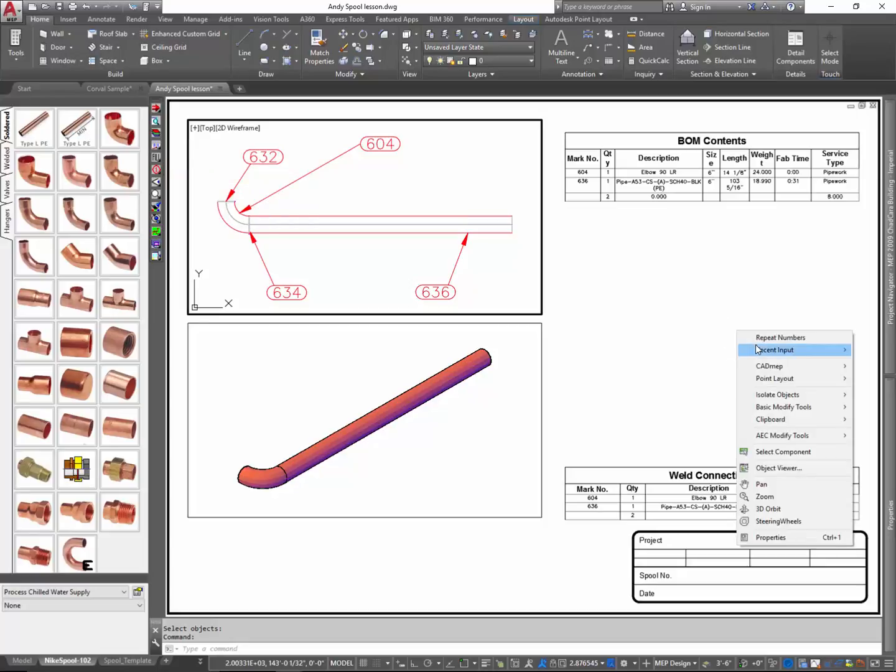
pyautogui.press('Escape')
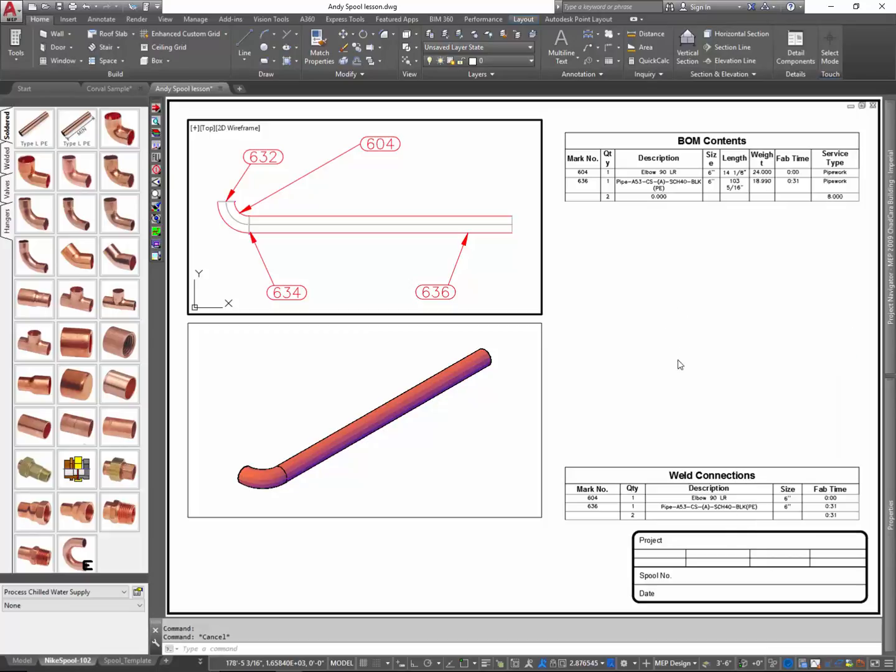
pyautogui.scroll(-2, 675, 376)
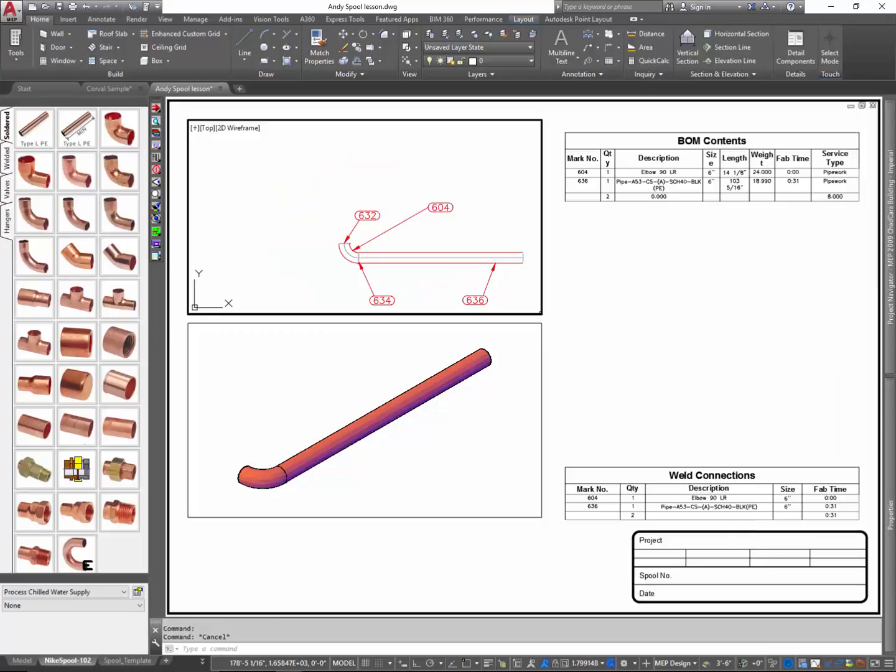
pyautogui.hotkey('ctrl', 'z')
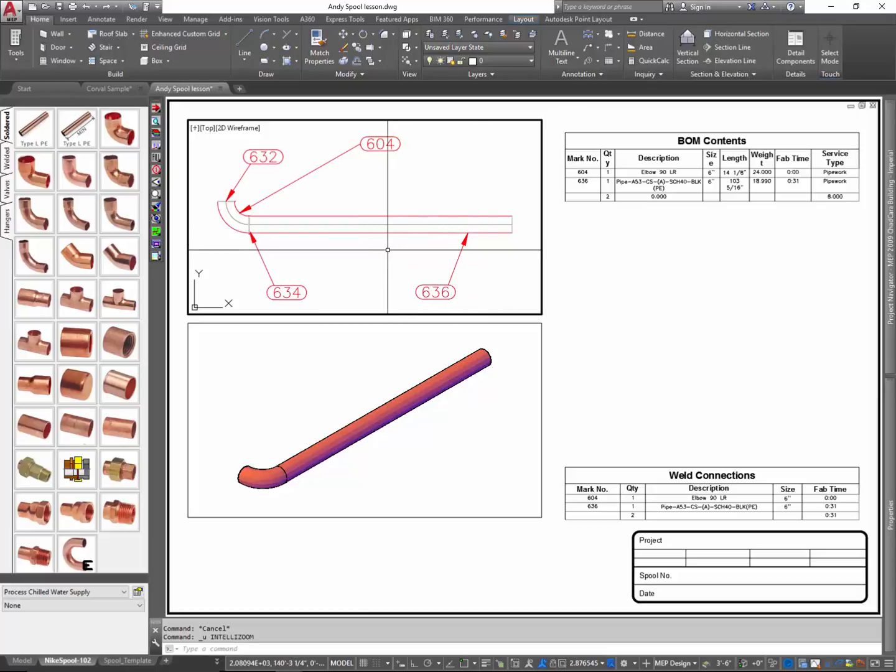
# Leave the plan viewport for paper space and regenerate the layout and all viewports with REGENALL and REGEN.
pyautogui.scroll(-4, 389, 249)
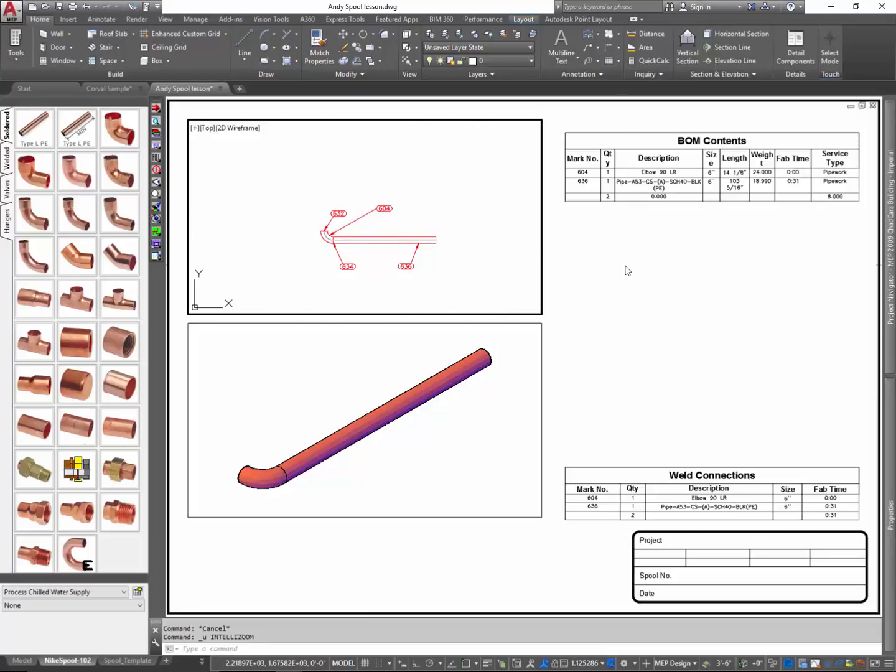
pyautogui.doubleClick(645, 310)
pyautogui.write('rea')
pyautogui.press('Return')
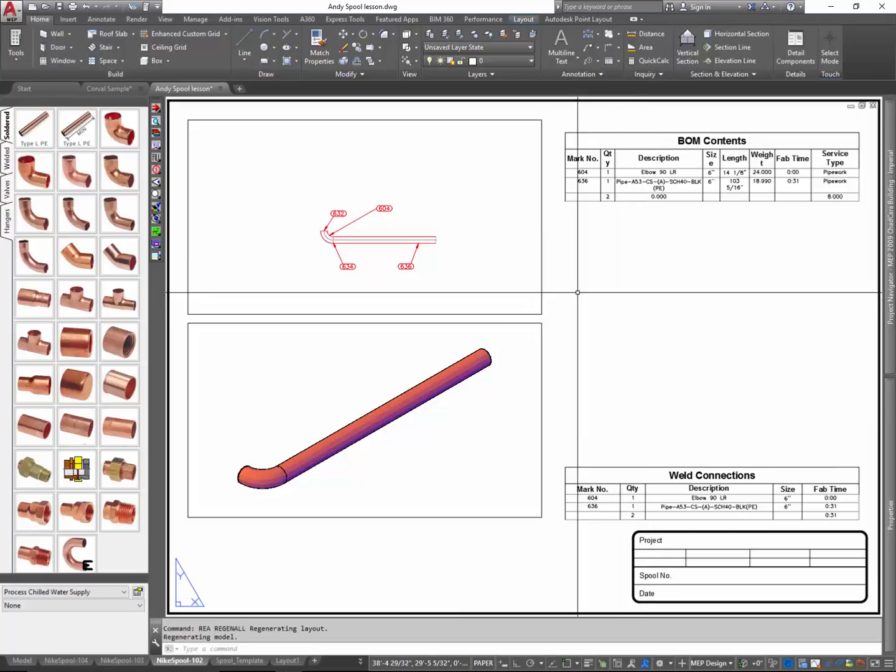
pyautogui.write('re')
pyautogui.press('Return')
pyautogui.press('Escape')
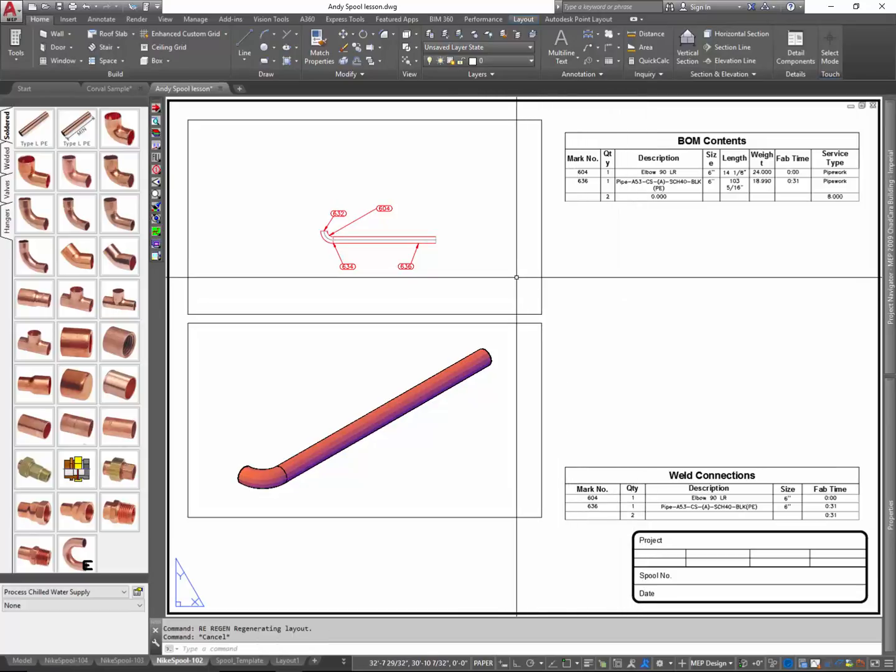
# Try to restore the earlier view from paper space with the ZOOM command's Extents and Previous options.
pyautogui.press('Escape')
pyautogui.write('z')
pyautogui.press('Return')
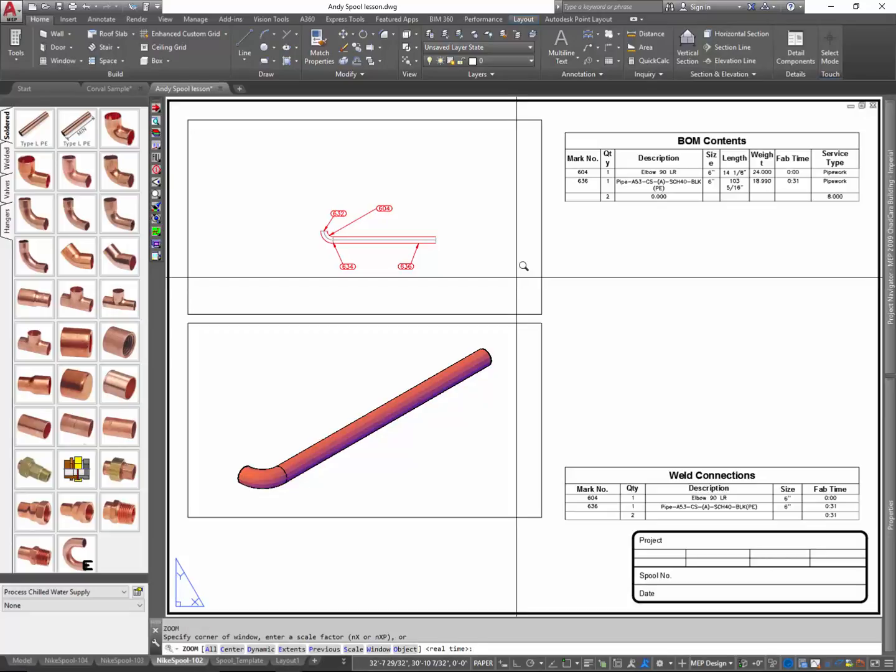
pyautogui.press('Escape')
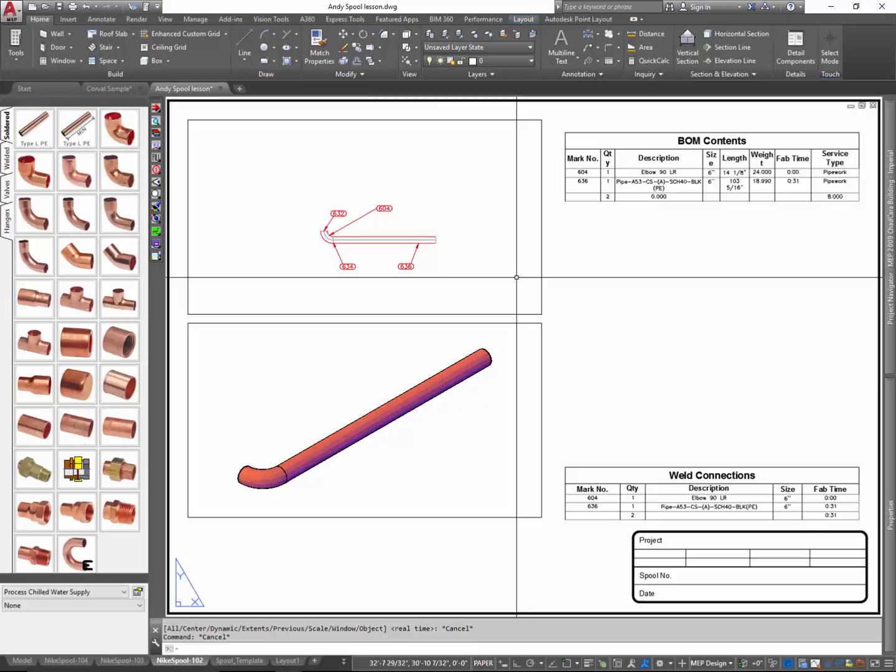
pyautogui.write('z')
pyautogui.press('Return')
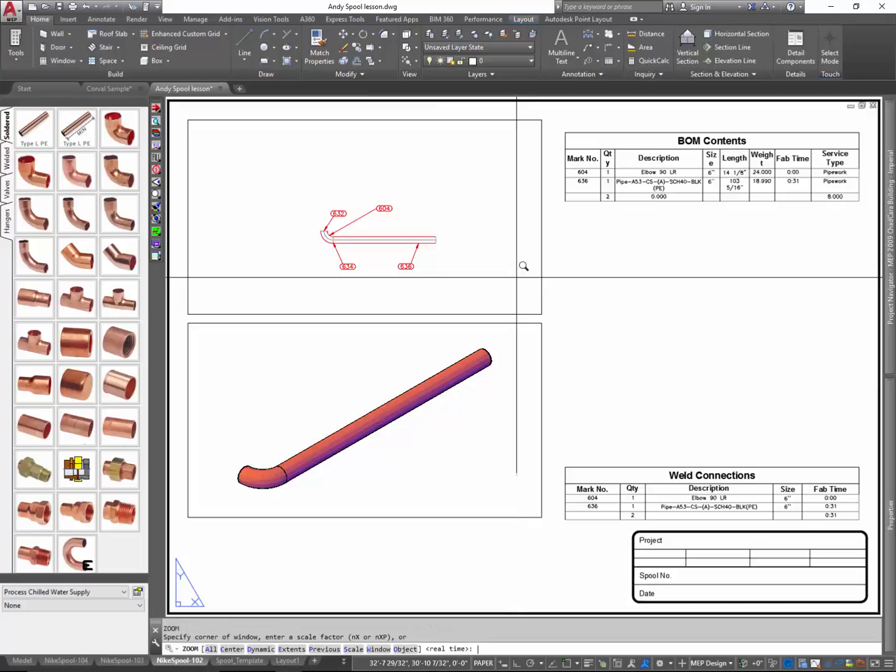
pyautogui.write('e')
pyautogui.press('Return')
pyautogui.write('z')
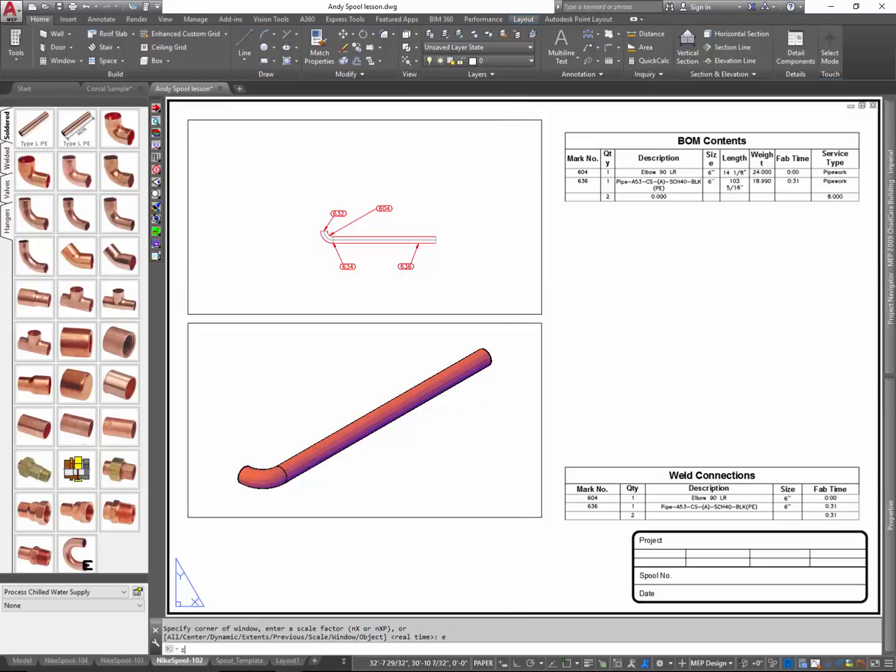
pyautogui.press('Return')
pyautogui.write('p')
pyautogui.press('Return')
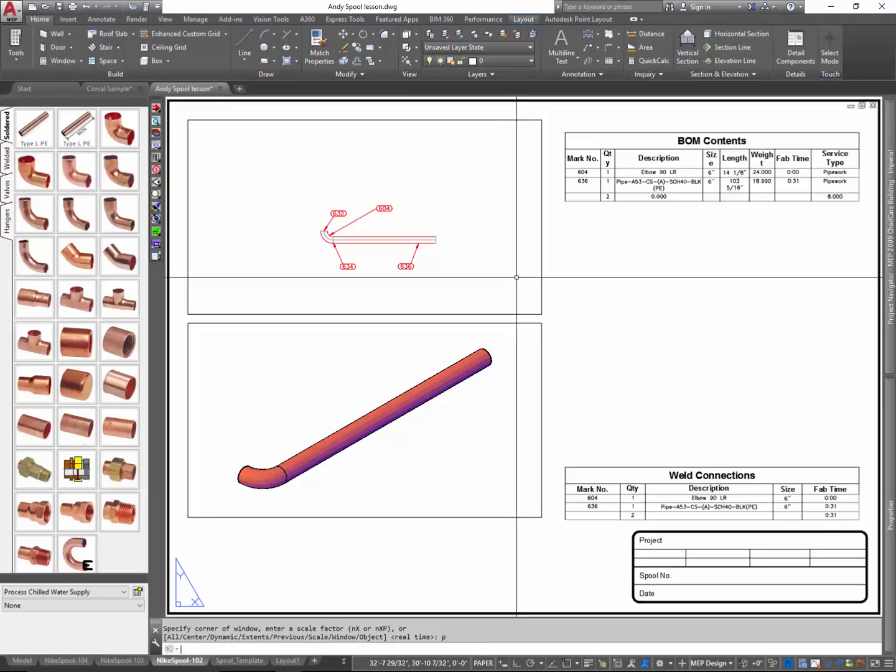
# Restore the previous zoom inside the plan viewport and return to paper space.
pyautogui.doubleClick(510, 279)
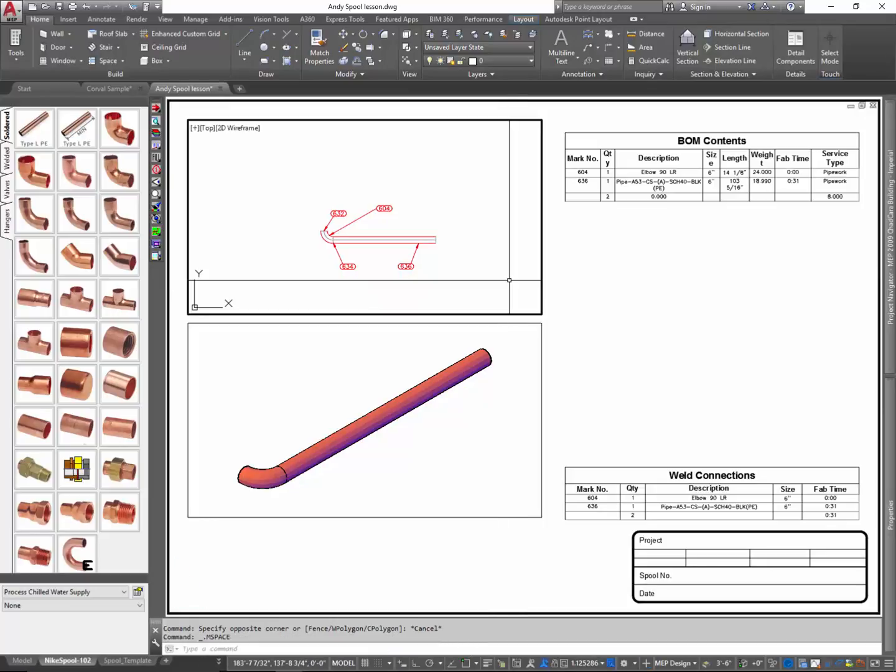
pyautogui.write('z')
pyautogui.press('Return')
pyautogui.write('p')
pyautogui.press('Return')
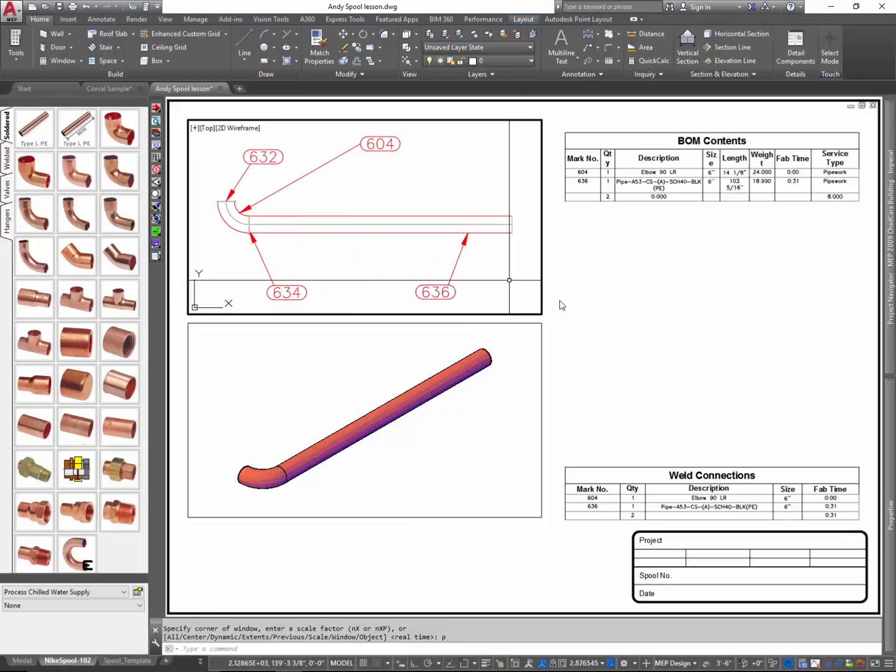
pyautogui.doubleClick(562, 305)
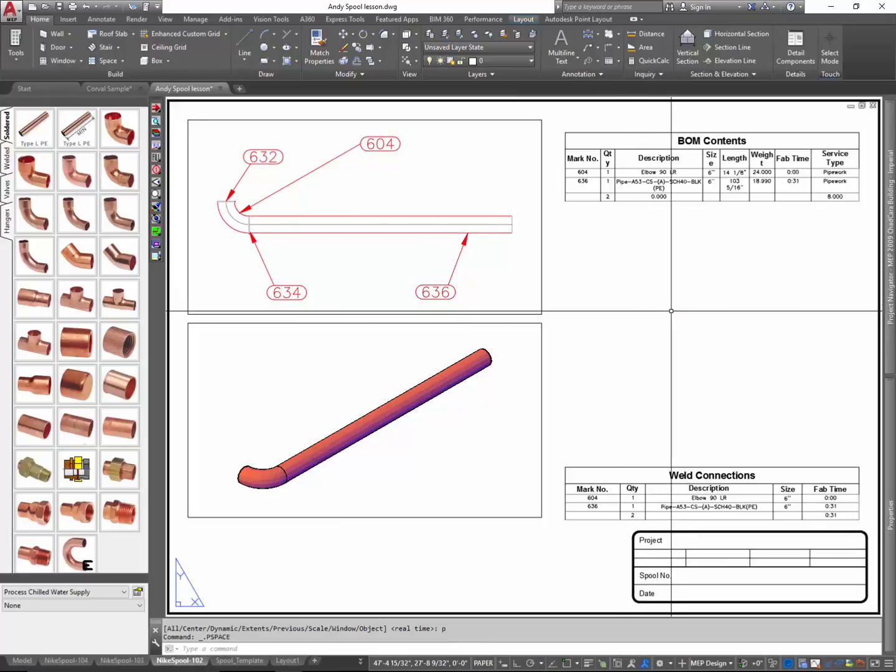
# Set up a single-sheet plot of the NikeSpool-102 layout with Adobe PDF as the printer.
pyautogui.scroll(-2, 670, 310)
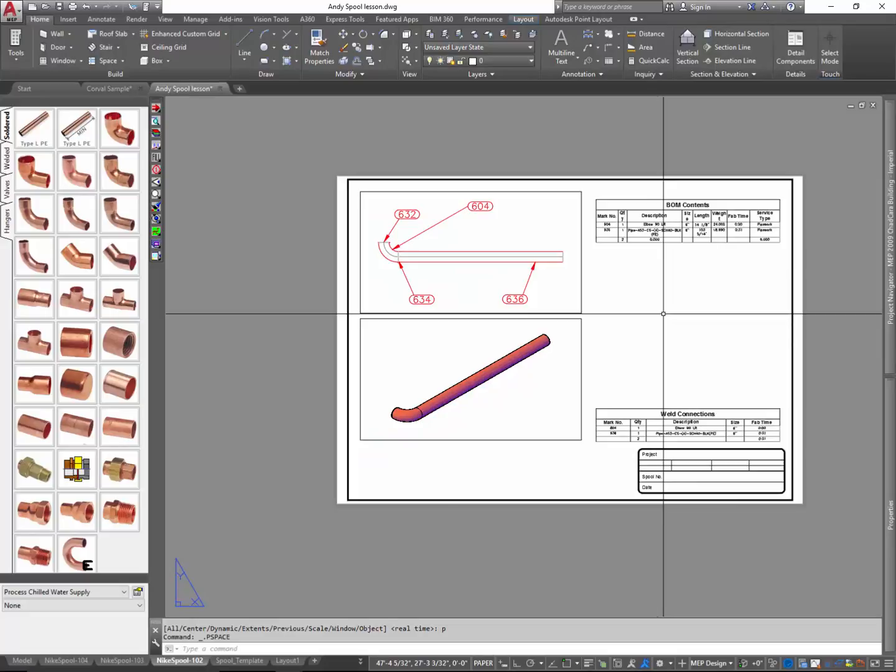
pyautogui.write('plot')
pyautogui.press('Return')
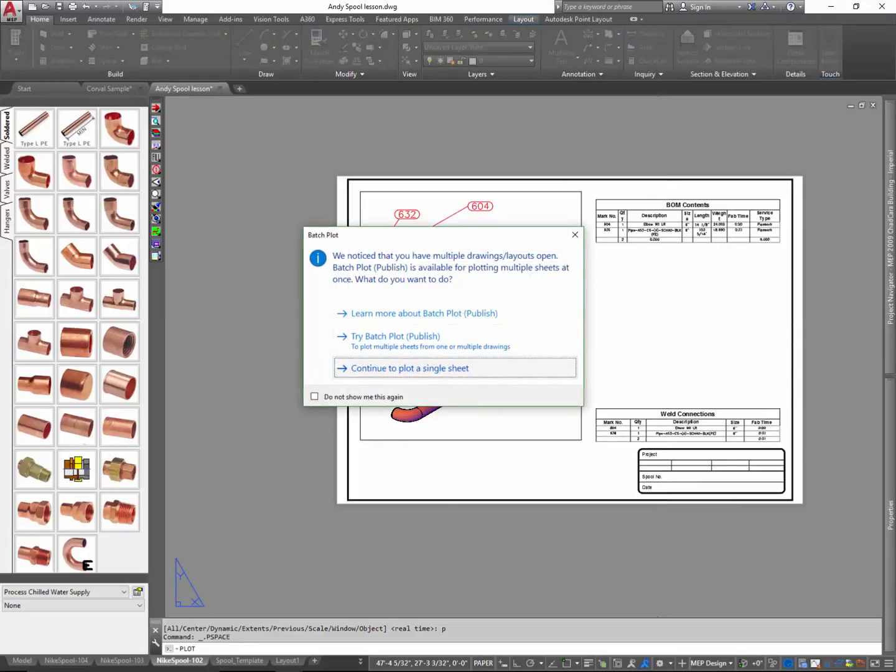
pyautogui.click(535, 367)
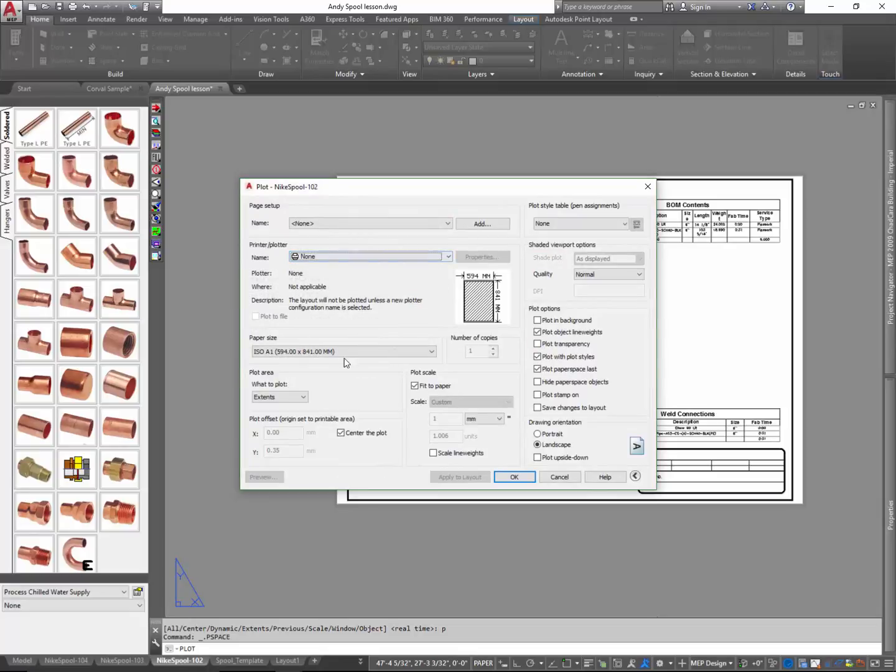
pyautogui.click(447, 257)
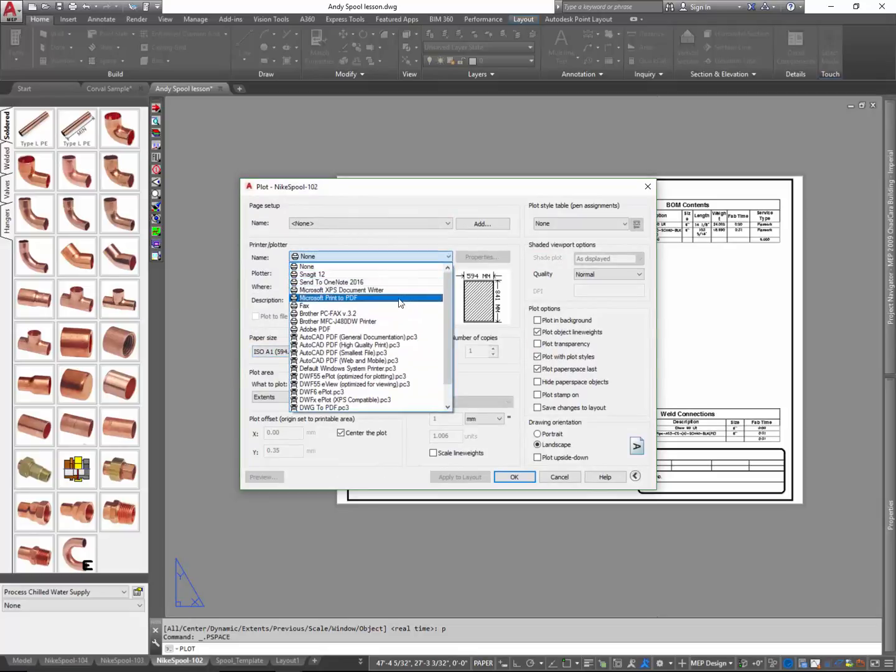
pyautogui.click(401, 330)
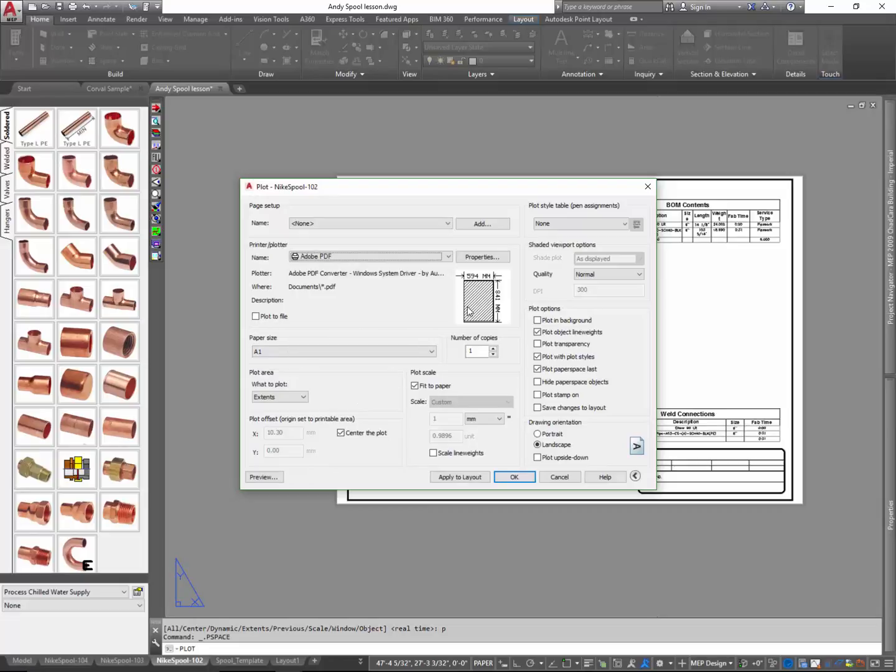
# Preview the Adobe PDF plot of the sheet and close the plot setup without plotting.
pyautogui.moveTo(469, 311)
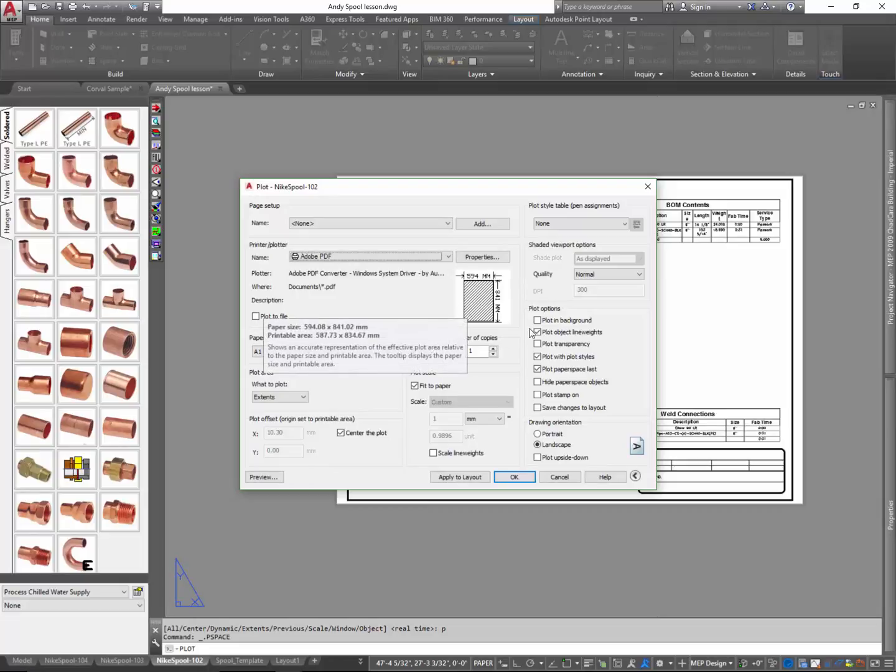
pyautogui.click(264, 477)
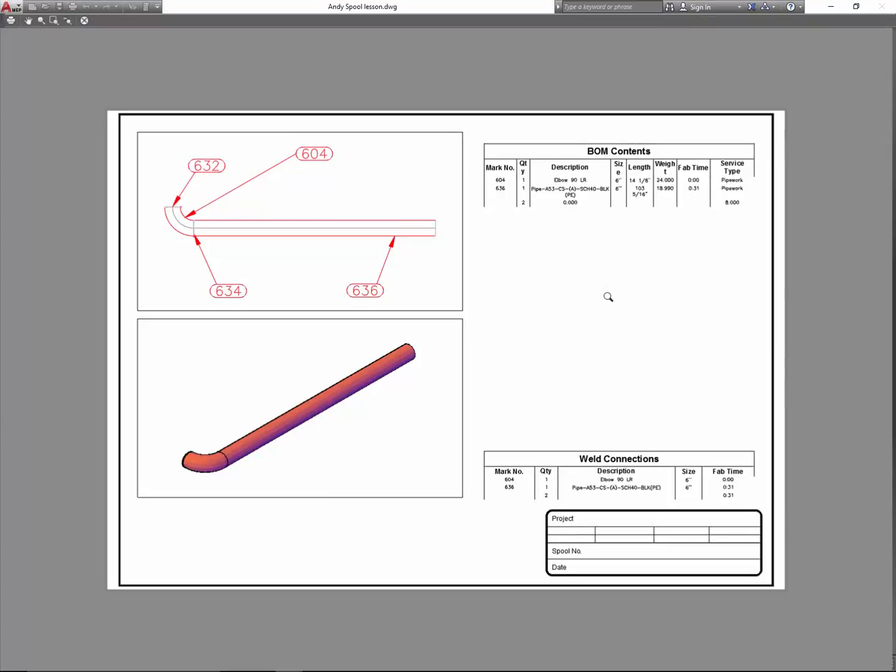
pyautogui.rightClick(609, 298)
pyautogui.click(629, 305)
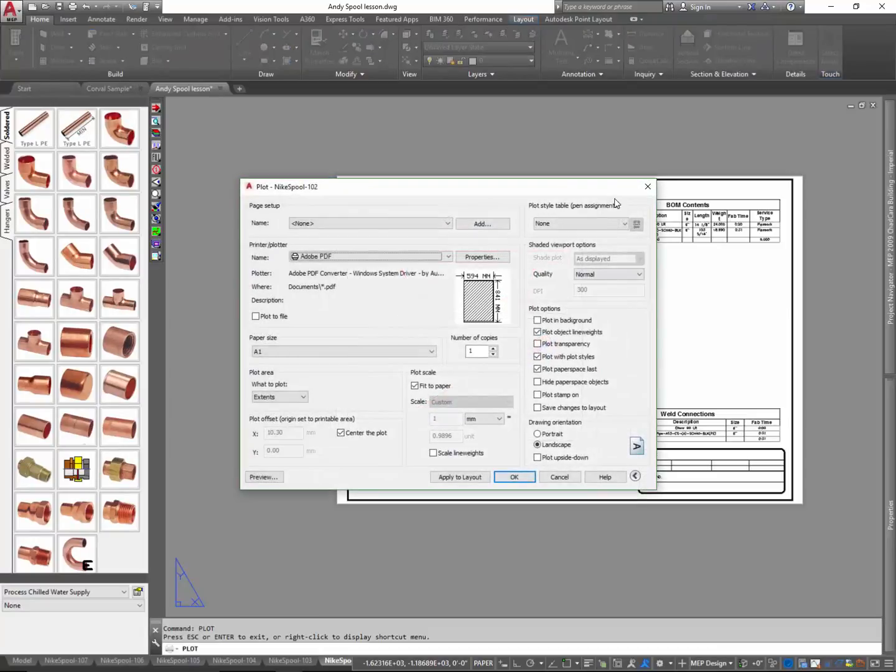
pyautogui.click(646, 188)
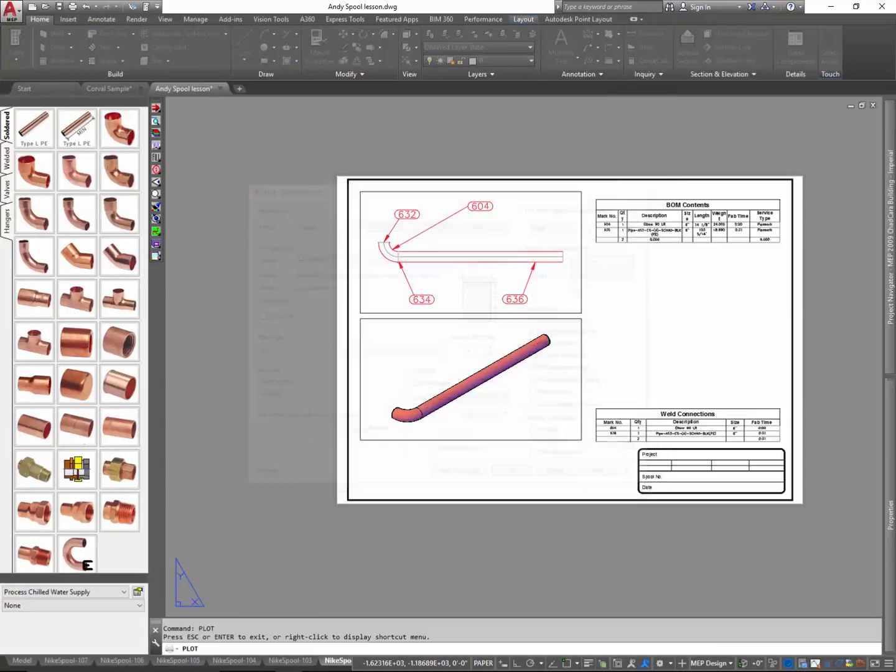
# Examine the borders of the BOM Contents table up close, selecting the table and clearing the selection.
pyautogui.click(737, 240)
pyautogui.click(734, 251)
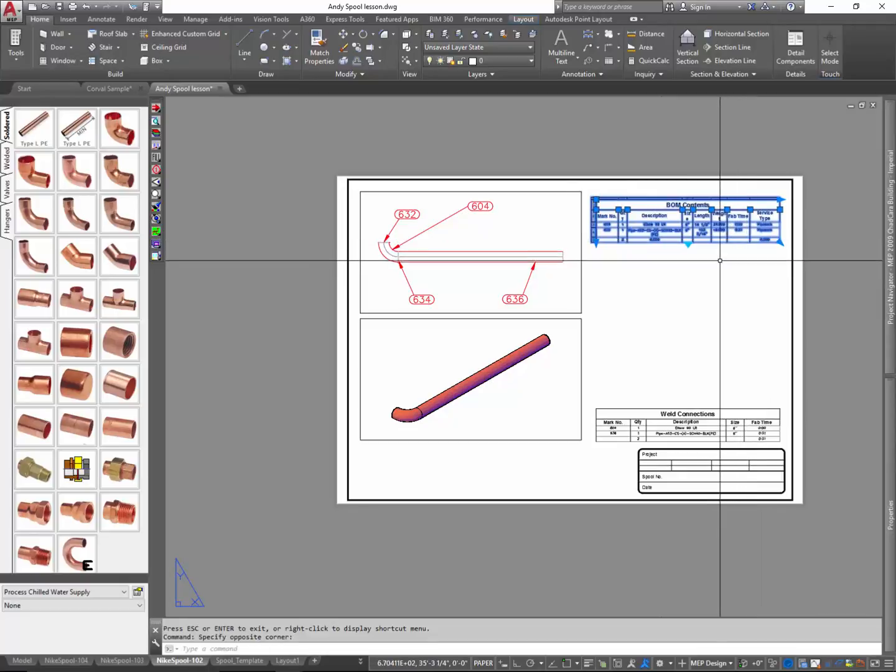
pyautogui.scroll(4, 781, 252)
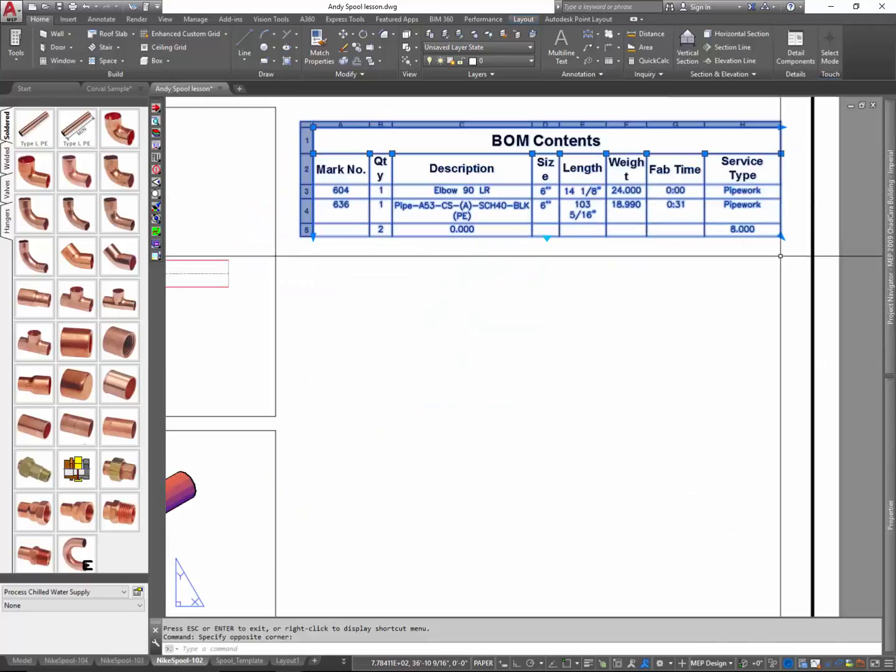
pyautogui.click(756, 302)
pyautogui.press('Escape')
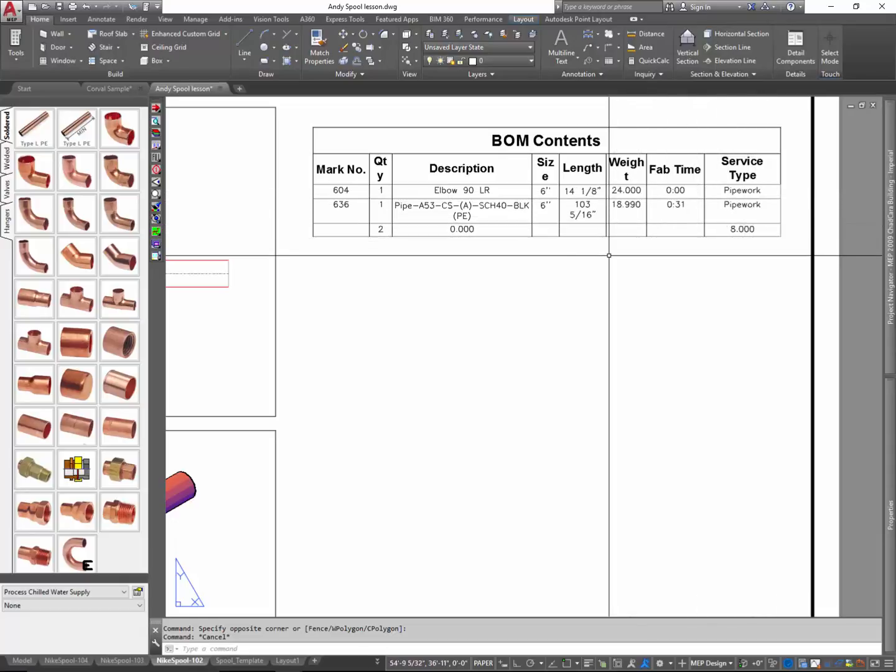
# Preview a single-sheet plot using the <Previous plot> page setup to check the table lines, and close it without plotting.
pyautogui.write('plot')
pyautogui.press('Return')
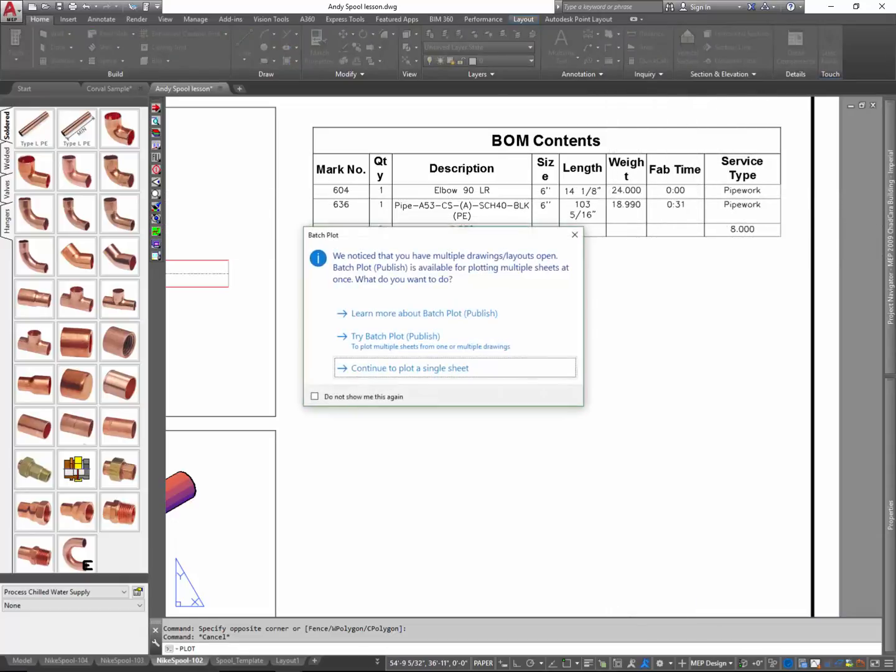
pyautogui.click(367, 372)
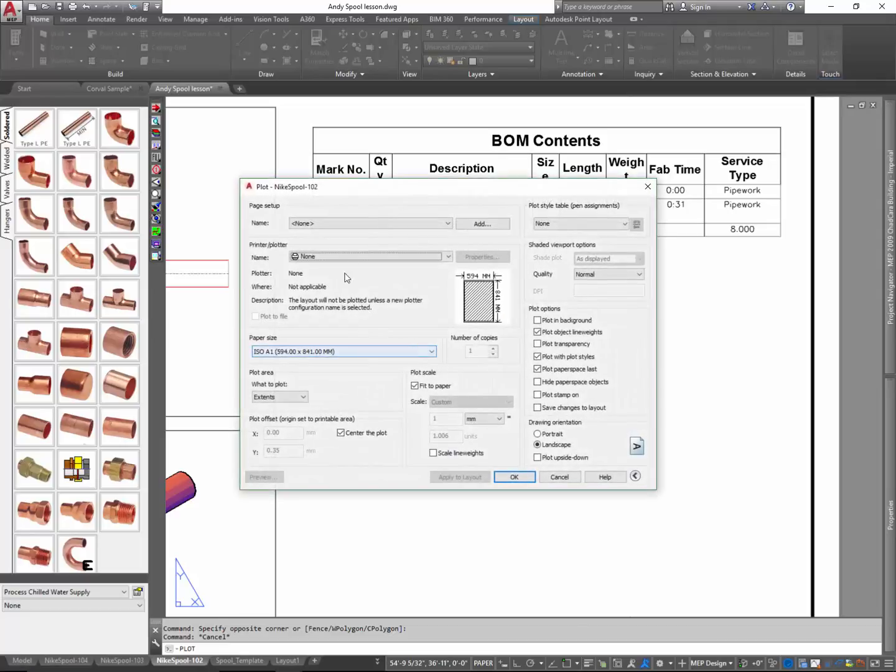
pyautogui.click(408, 223)
pyautogui.click(384, 241)
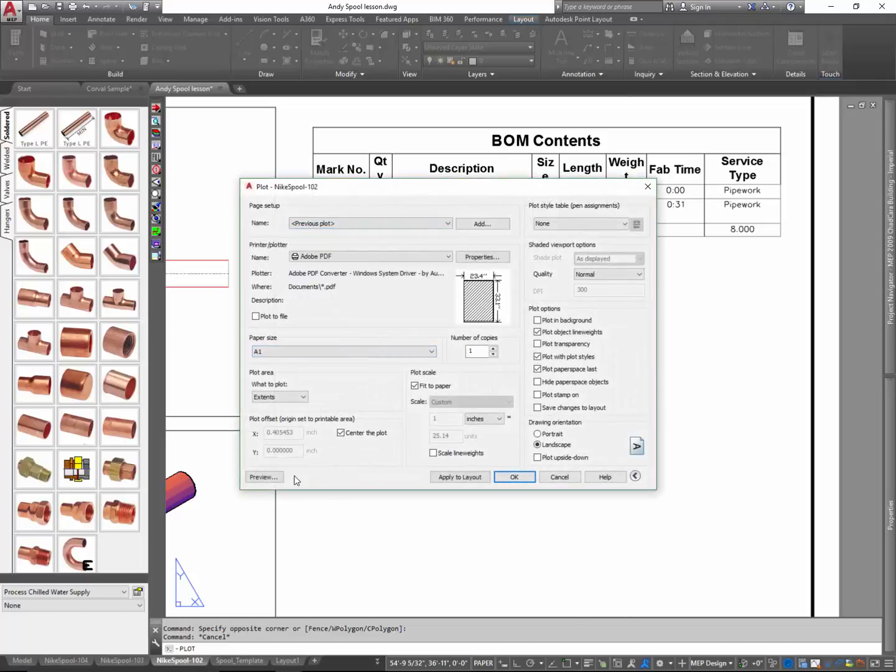
pyautogui.click(265, 477)
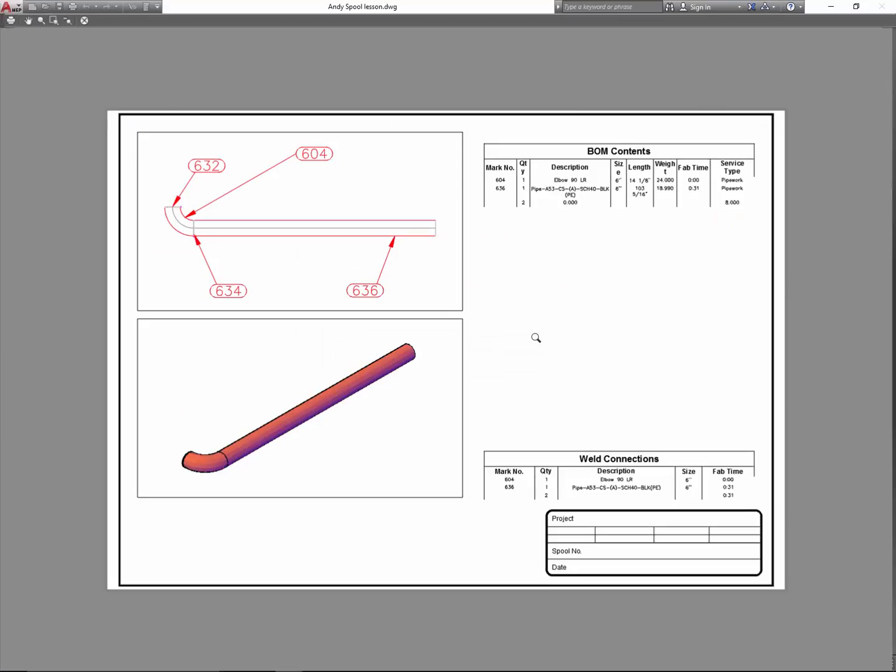
pyautogui.rightClick(651, 228)
pyautogui.click(683, 233)
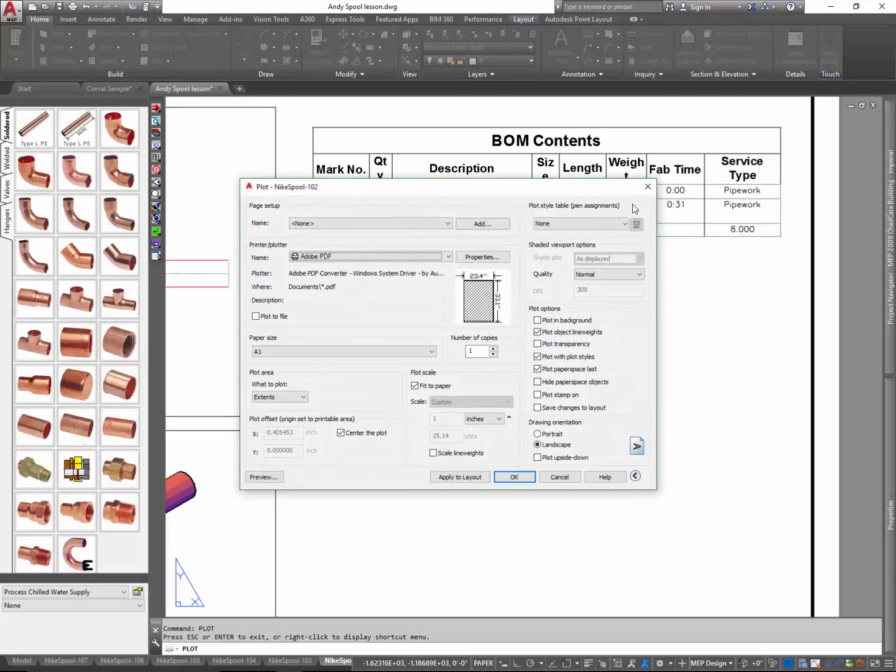
pyautogui.click(648, 186)
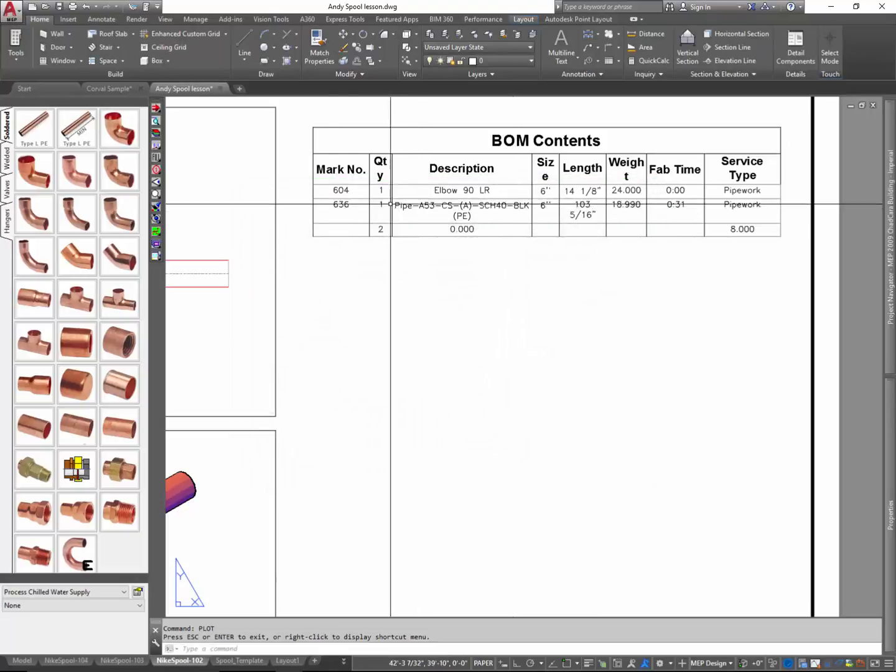
# Apply all borders to the bottom cell of the Service Type column in the BOM Contents table.
pyautogui.click(352, 190)
pyautogui.click(700, 215)
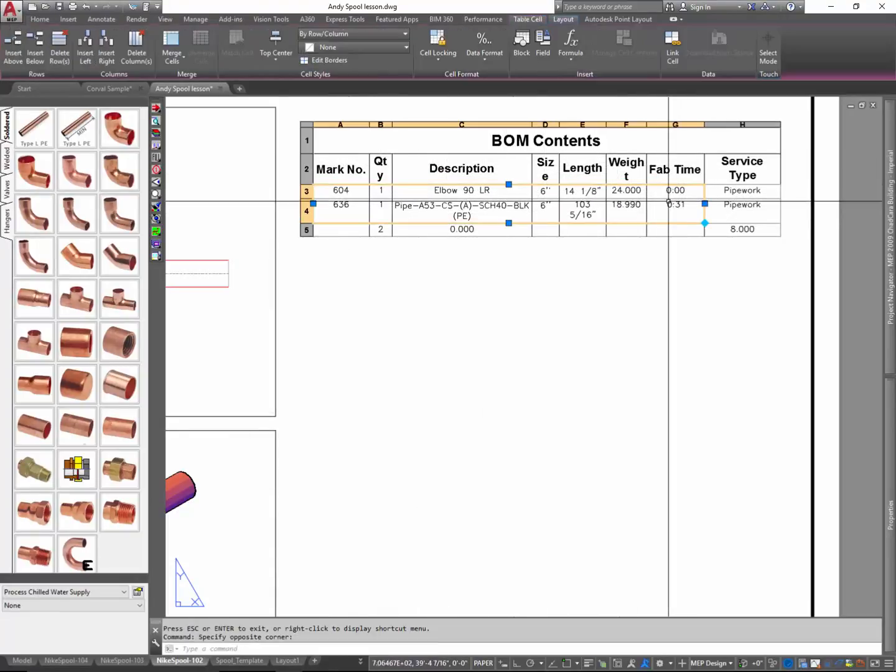
pyautogui.click(742, 229)
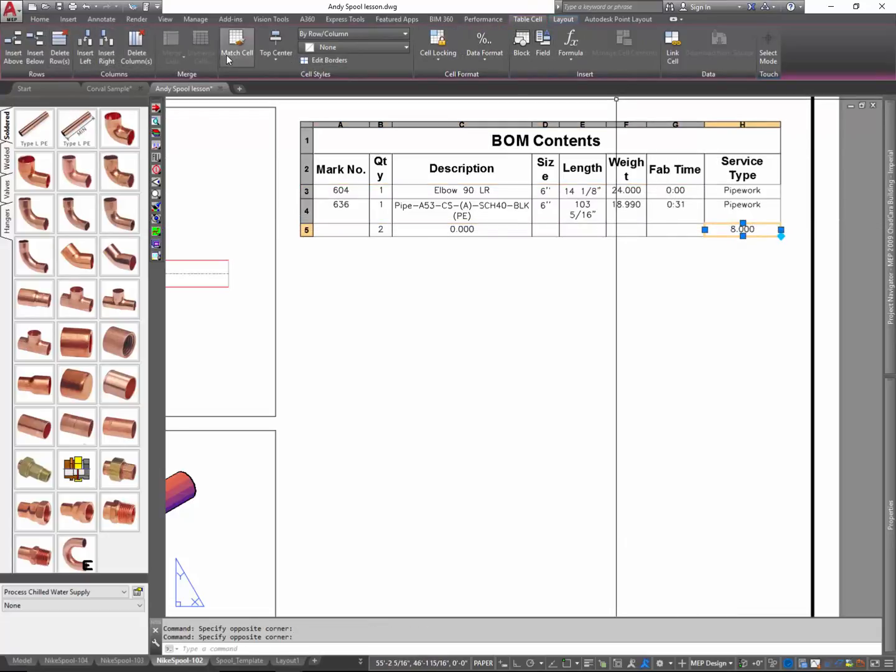
pyautogui.click(330, 61)
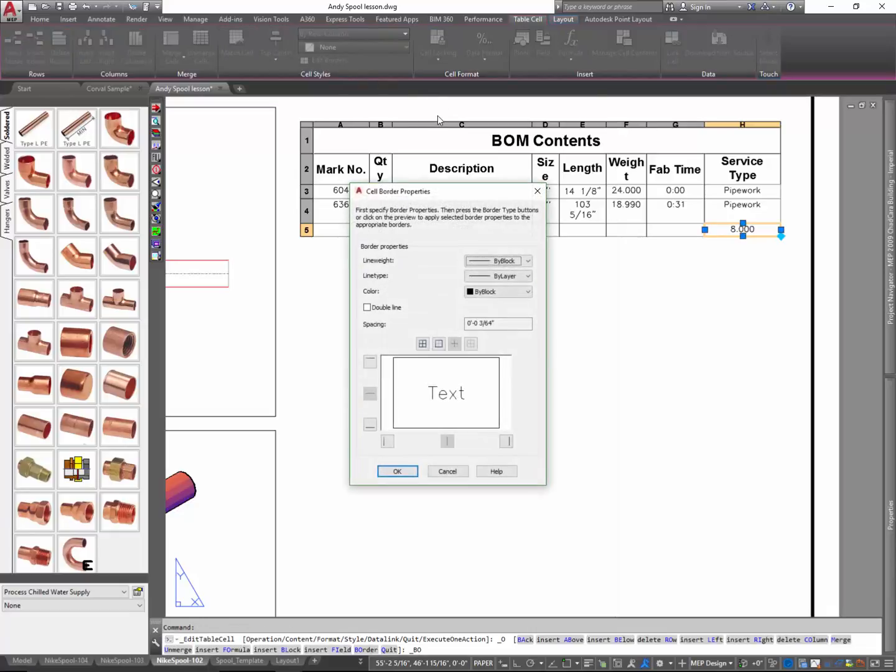
pyautogui.click(423, 344)
pyautogui.click(425, 345)
pyautogui.click(397, 471)
pyautogui.click(650, 265)
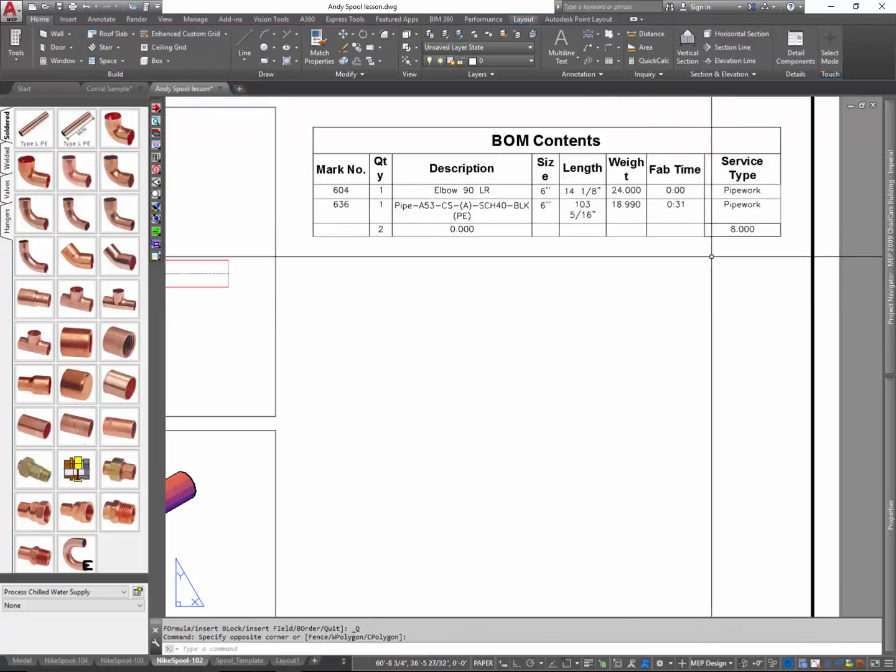
# Apply all borders to the header and data cells in rows 2 through 5 of the BOM Contents table, and clear the selection.
pyautogui.click(716, 235)
pyautogui.click(670, 226)
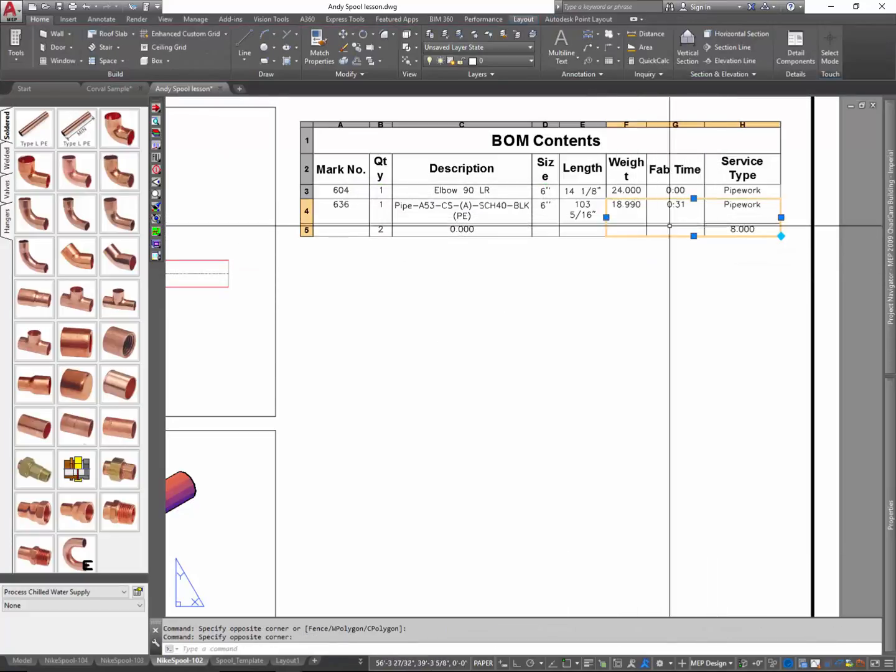
pyautogui.click(720, 229)
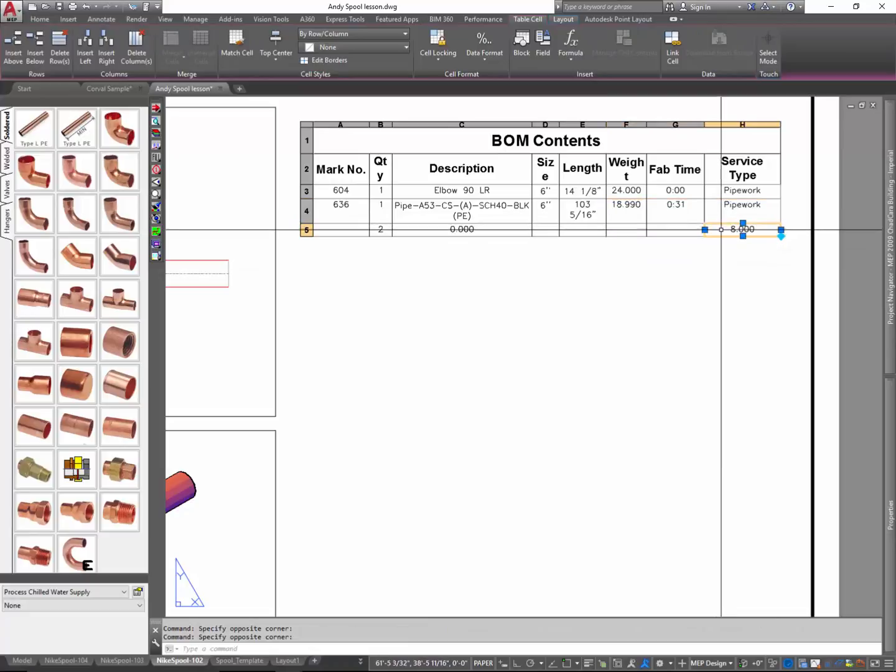
pyautogui.click(346, 168)
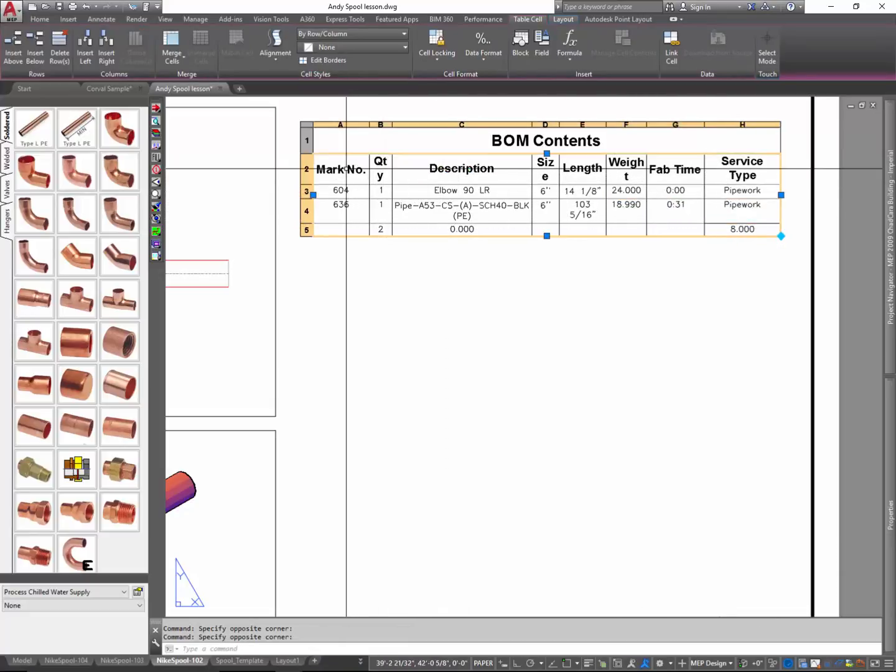
pyautogui.click(324, 60)
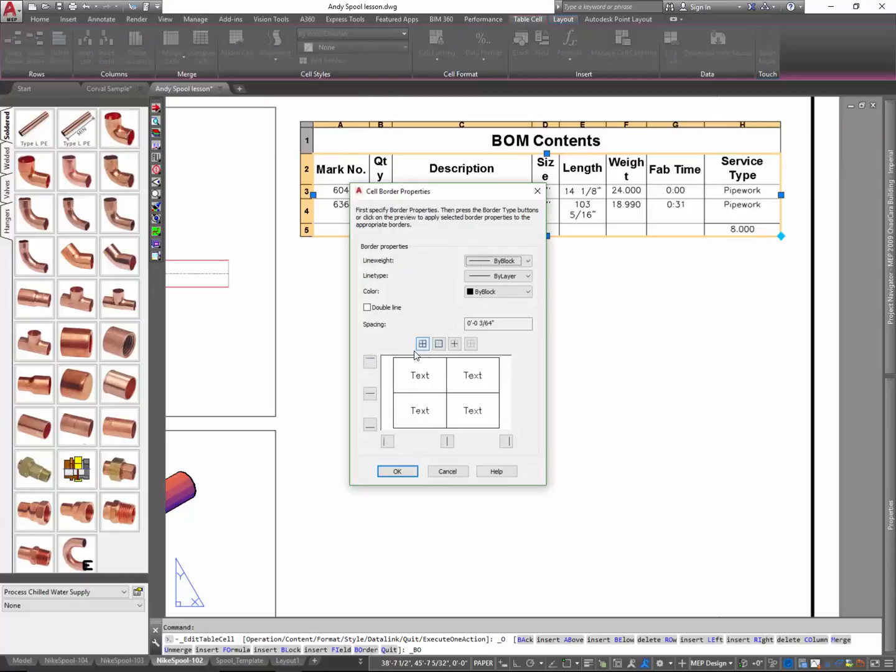
pyautogui.click(397, 471)
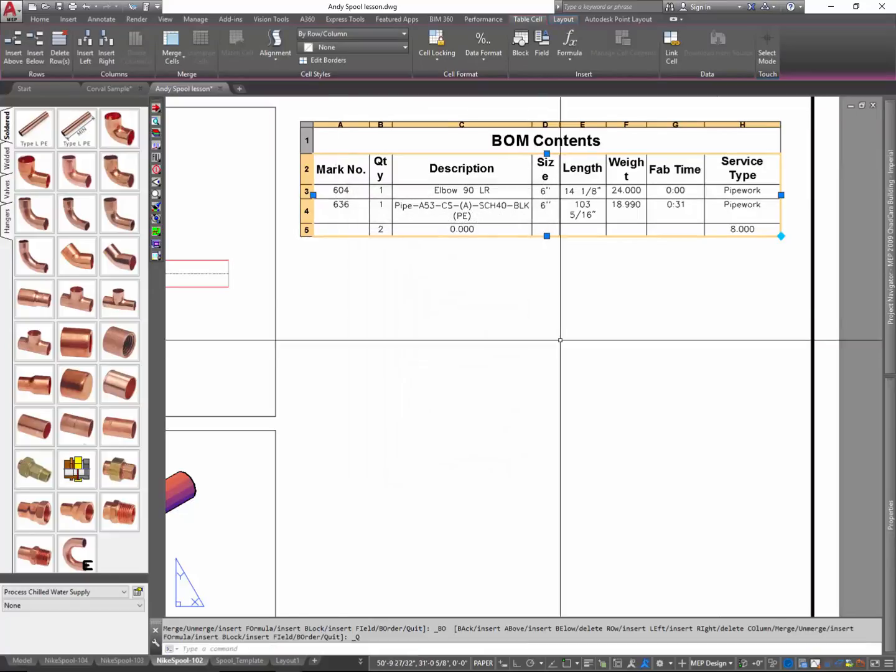
pyautogui.click(610, 304)
pyautogui.scroll(-4, 630, 408)
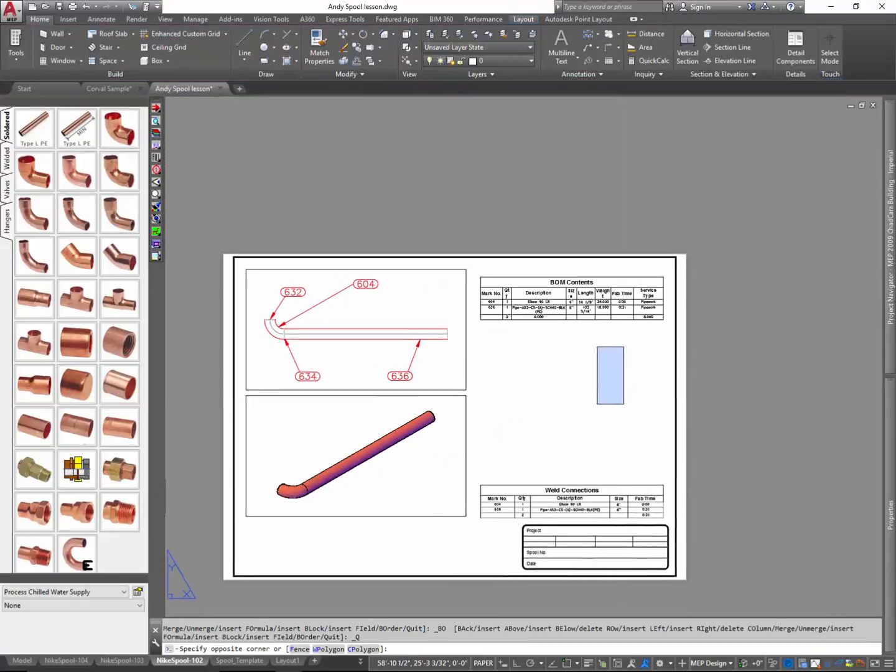
pyautogui.press('Escape')
# Preview a single-sheet plot with the <Previous plot> page setup, examine the table borders up close, and close it without plotting.
pyautogui.scroll(2, 622, 439)
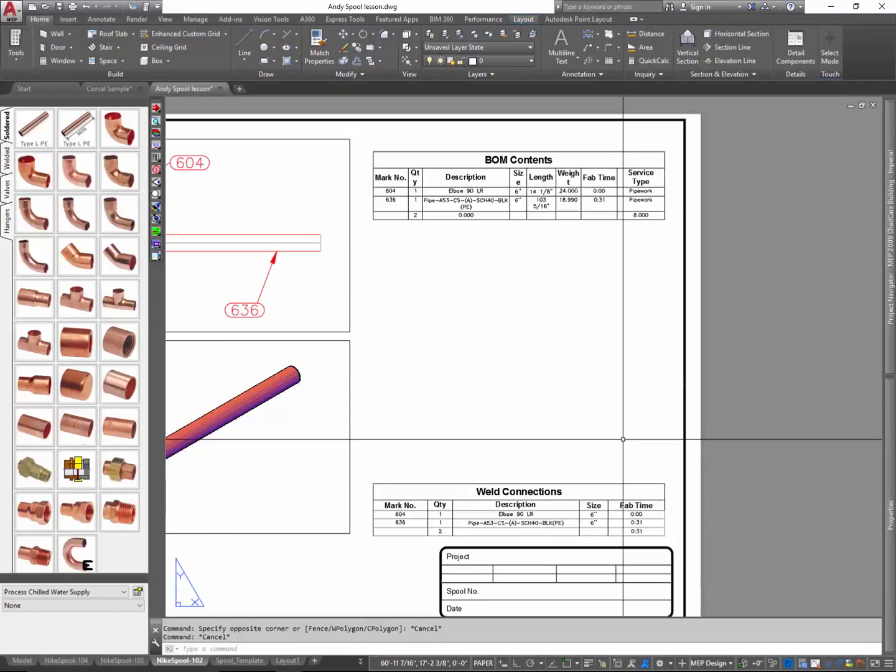
pyautogui.hotkey('ctrl', 'p')
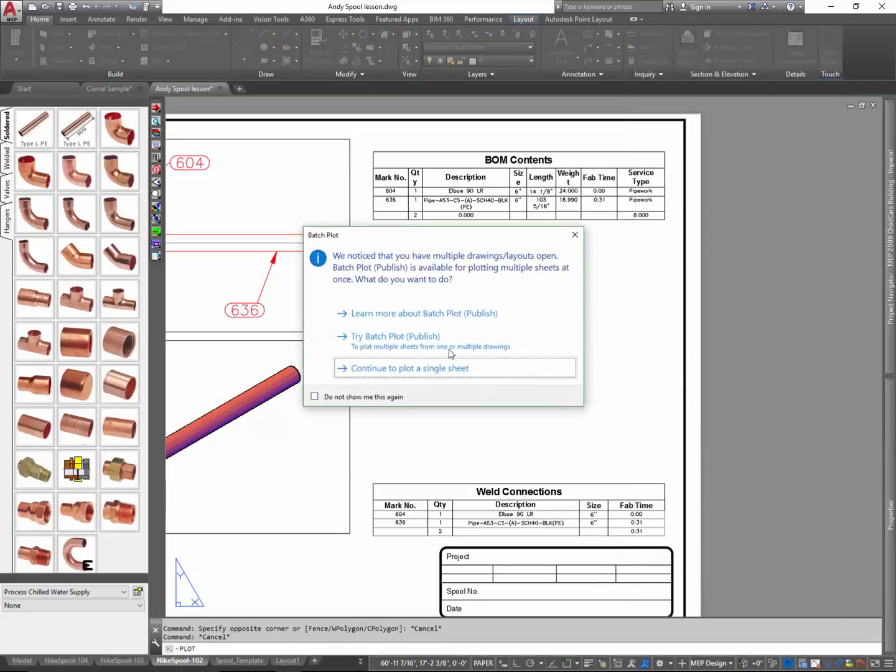
pyautogui.click(383, 373)
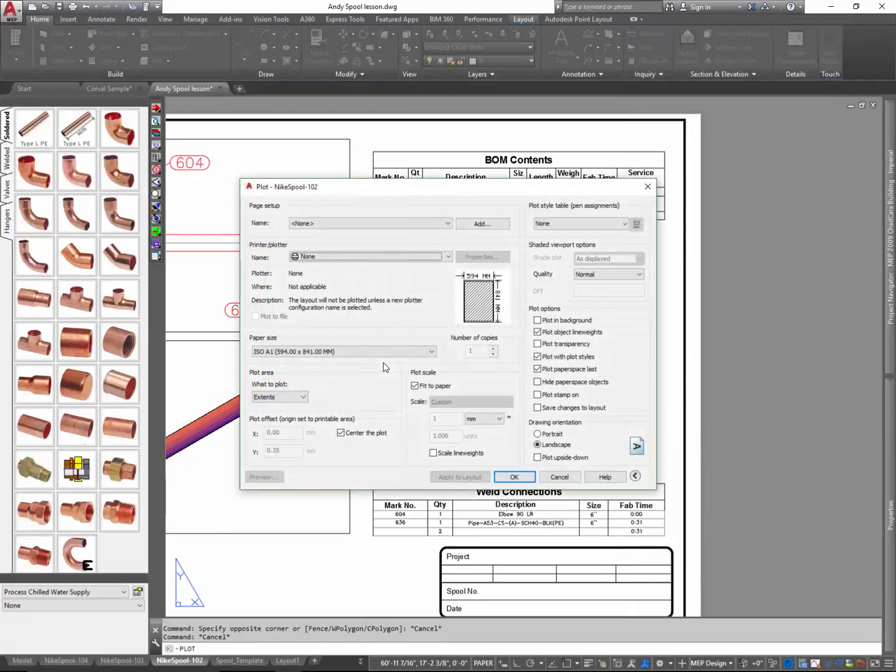
pyautogui.click(398, 224)
pyautogui.click(388, 240)
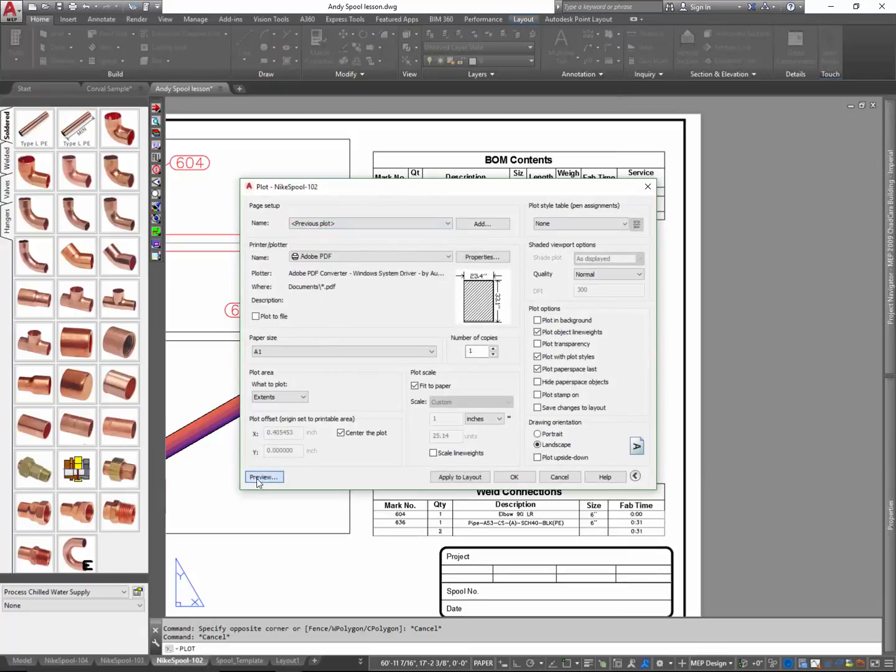
pyautogui.click(263, 477)
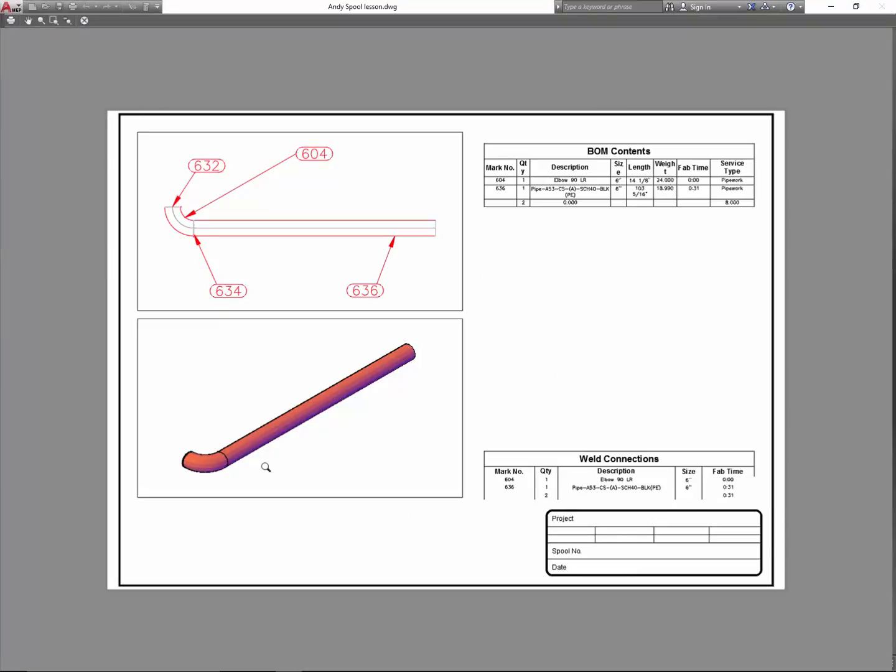
pyautogui.moveTo(482, 143); pyautogui.dragTo(739, 148)
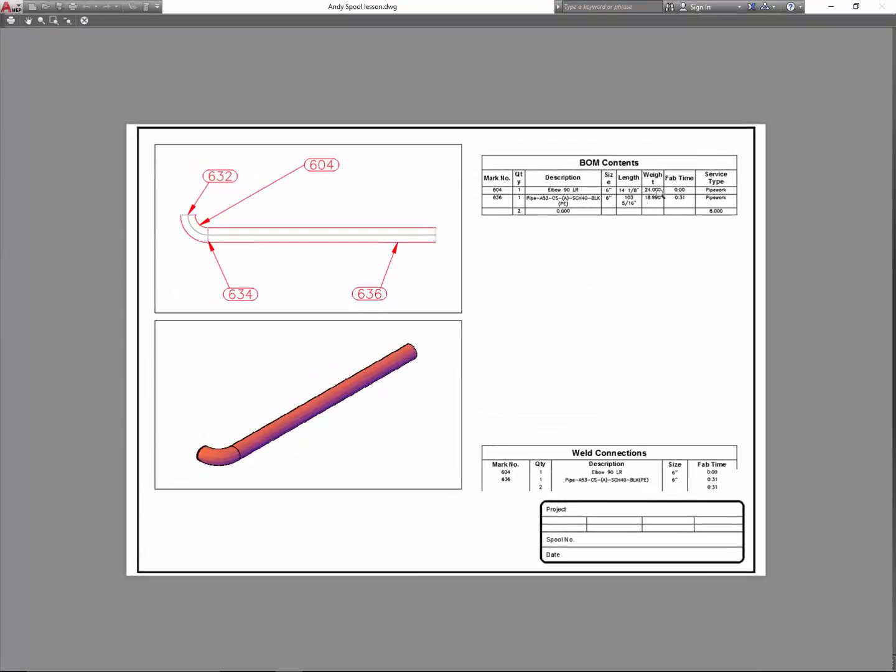
pyautogui.scroll(2, 658, 193)
pyautogui.moveTo(675, 200); pyautogui.dragTo(602, 178, button='middle')
pyautogui.moveTo(615, 261); pyautogui.dragTo(525, 232, button='middle')
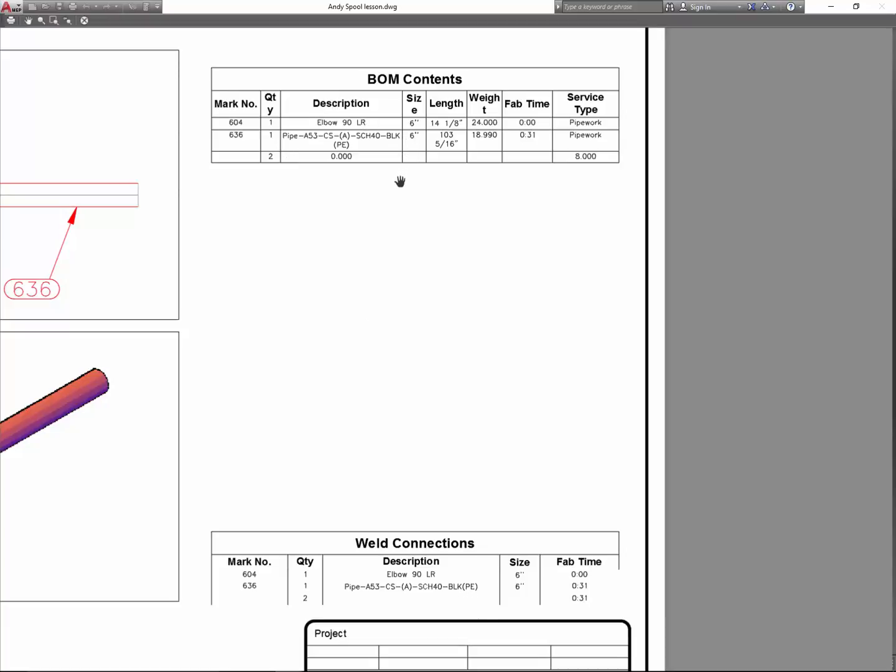
pyautogui.press('Escape')
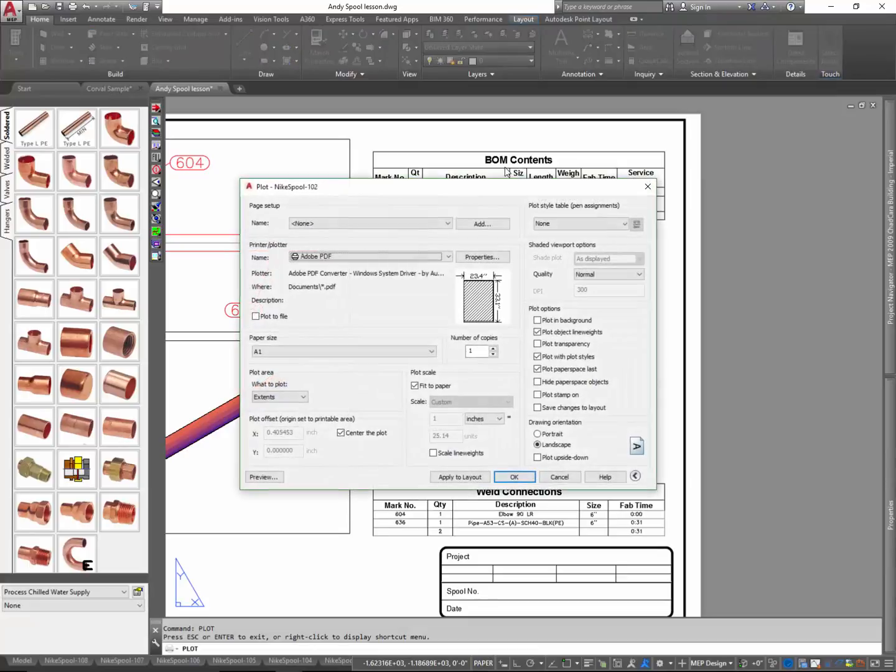
pyautogui.click(646, 189)
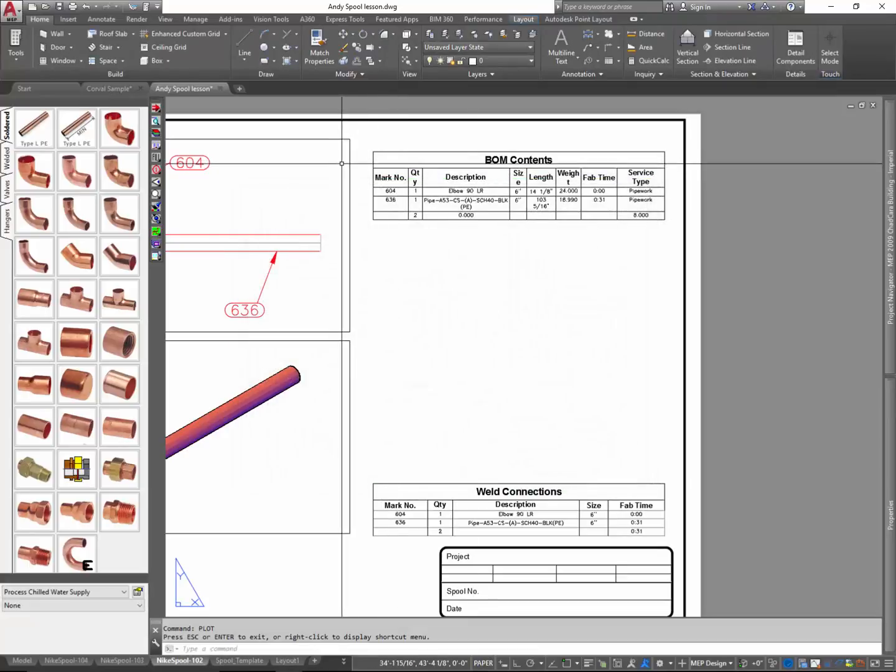
# Set the border lineweight to 0.30 mm for all cells of the BOM Contents table.
pyautogui.click(387, 158)
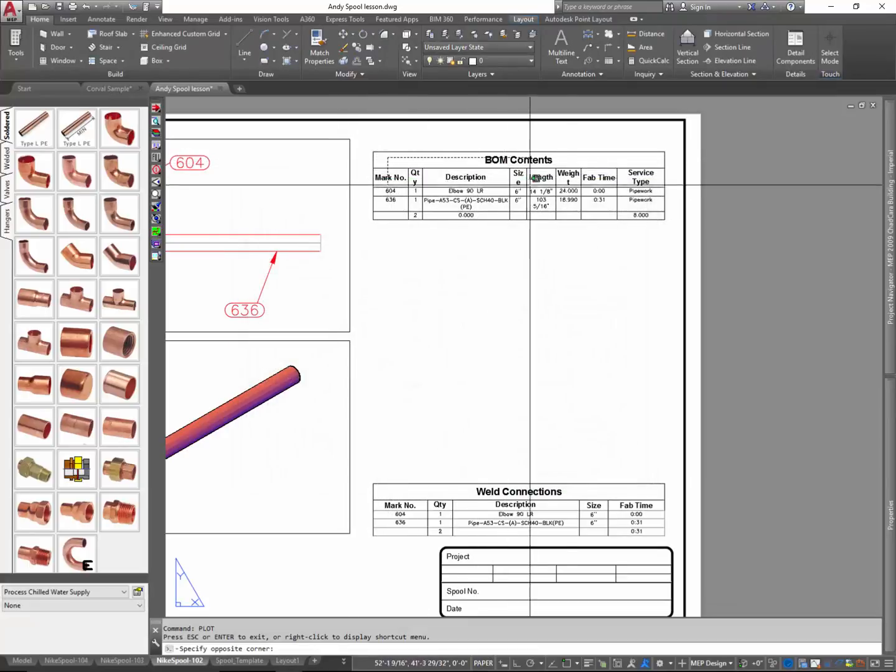
pyautogui.click(639, 216)
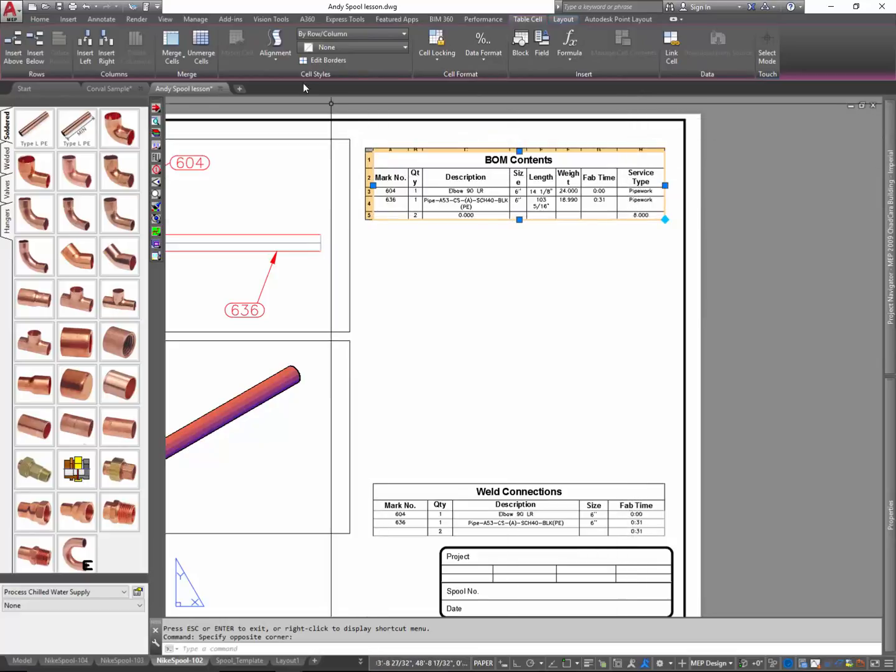
pyautogui.click(319, 60)
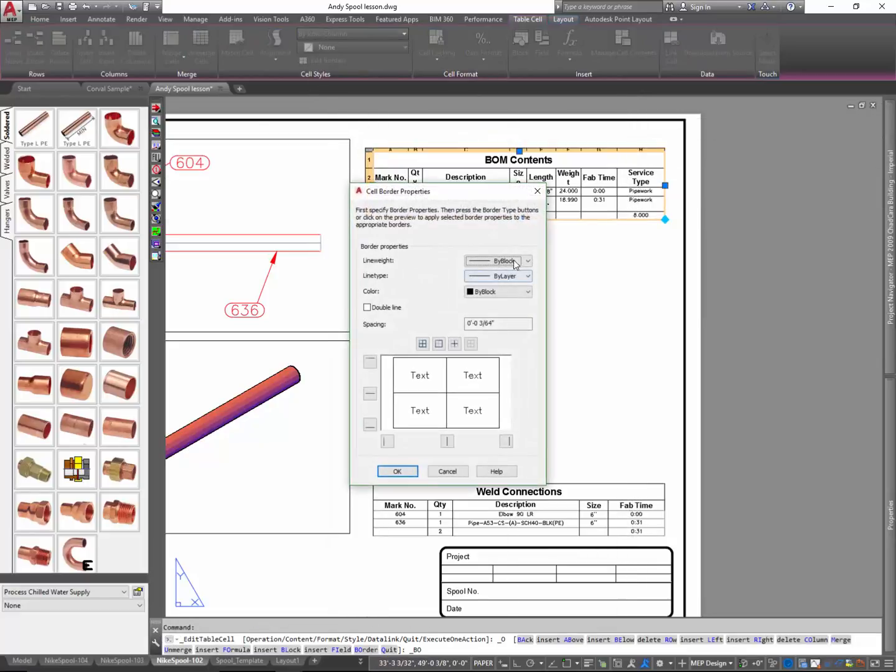
pyautogui.click(525, 262)
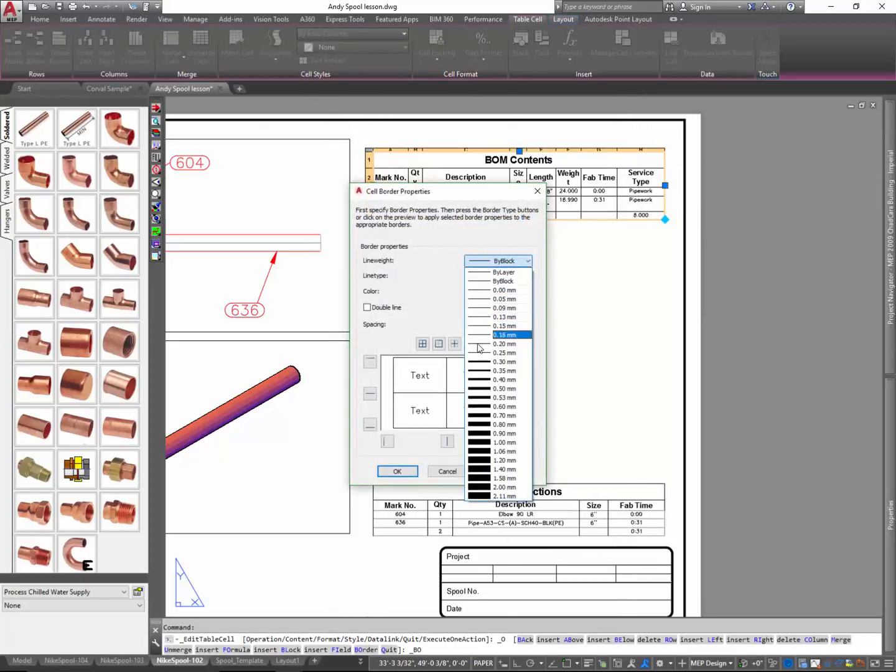
pyautogui.click(503, 361)
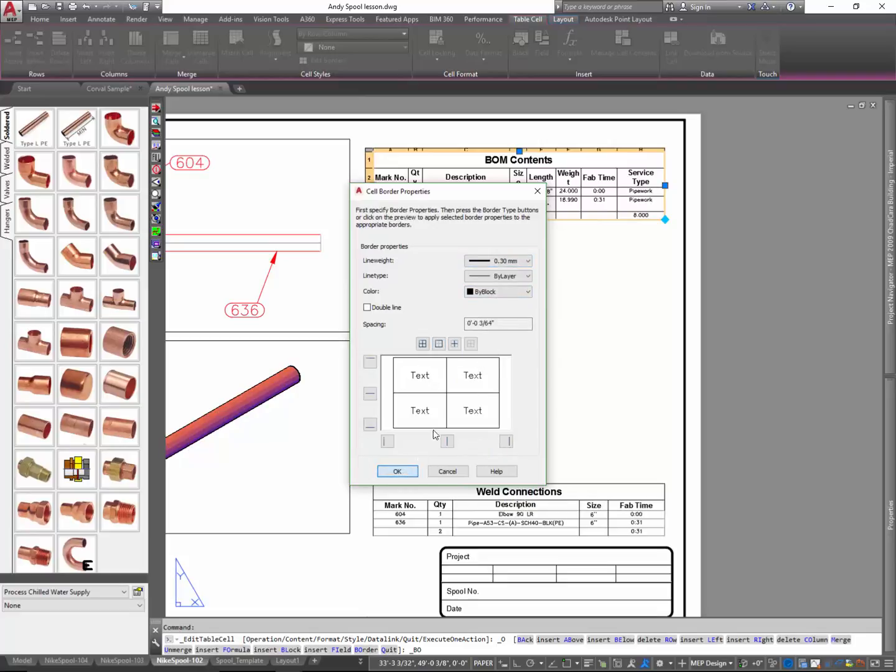
pyautogui.click(398, 471)
# Set the border lineweight of the BOM Contents title cell to 0.30 mm and clear the selection.
pyautogui.click(437, 158)
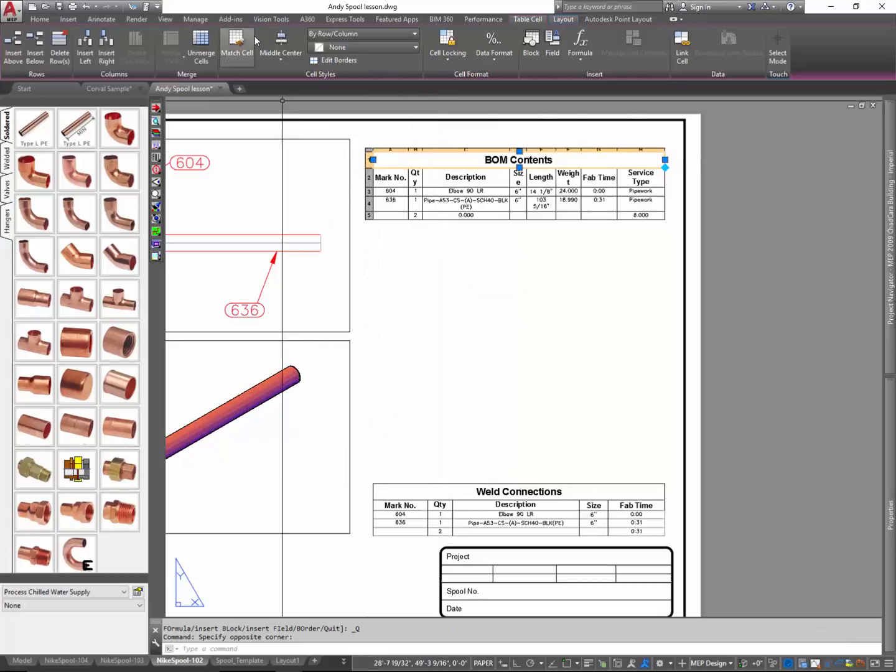
pyautogui.click(331, 60)
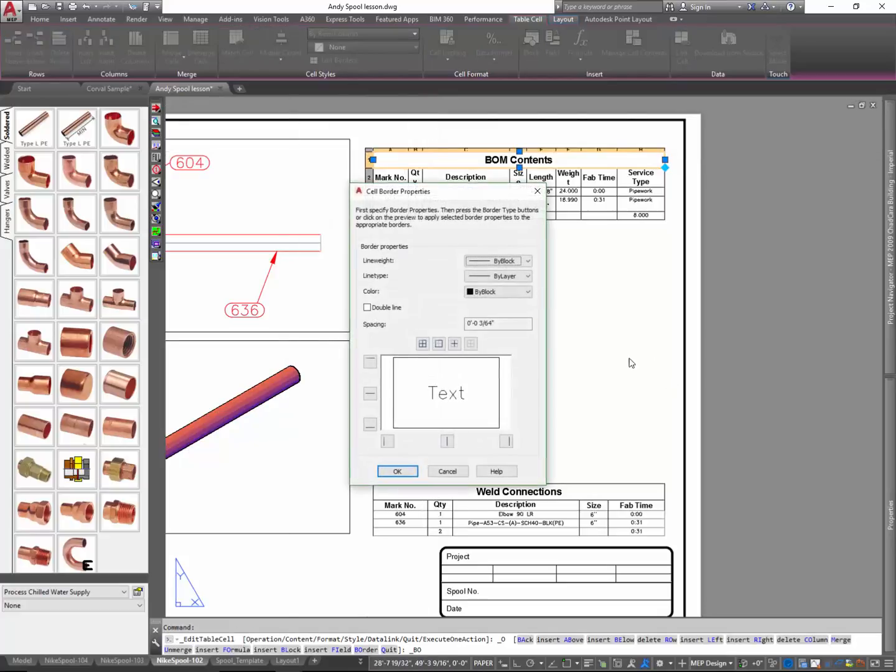
pyautogui.click(520, 264)
pyautogui.click(503, 362)
pyautogui.click(398, 471)
pyautogui.click(612, 272)
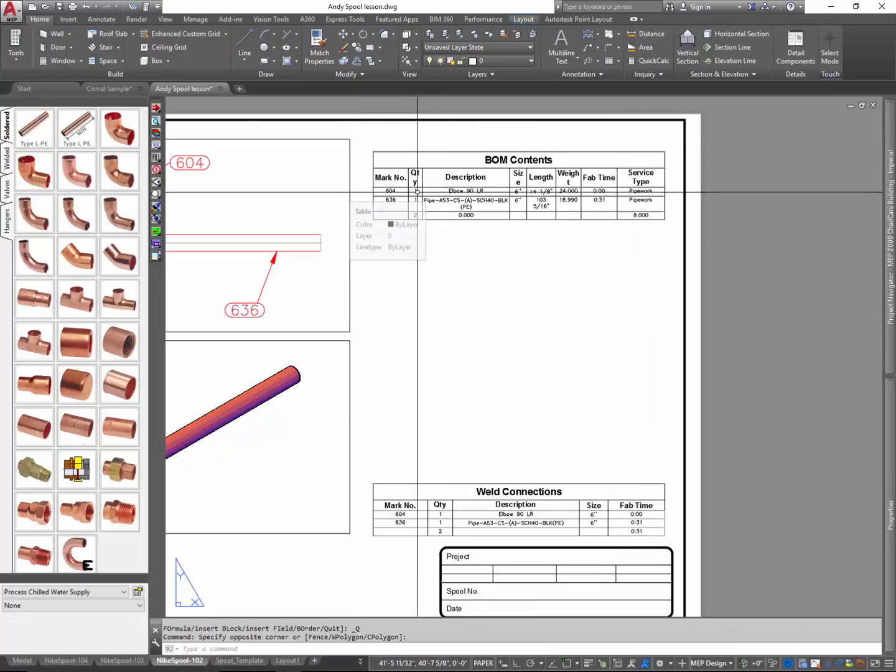
# Turn on lineweight display to examine the BOM Contents borders up close, and turn it back off.
pyautogui.click(592, 665)
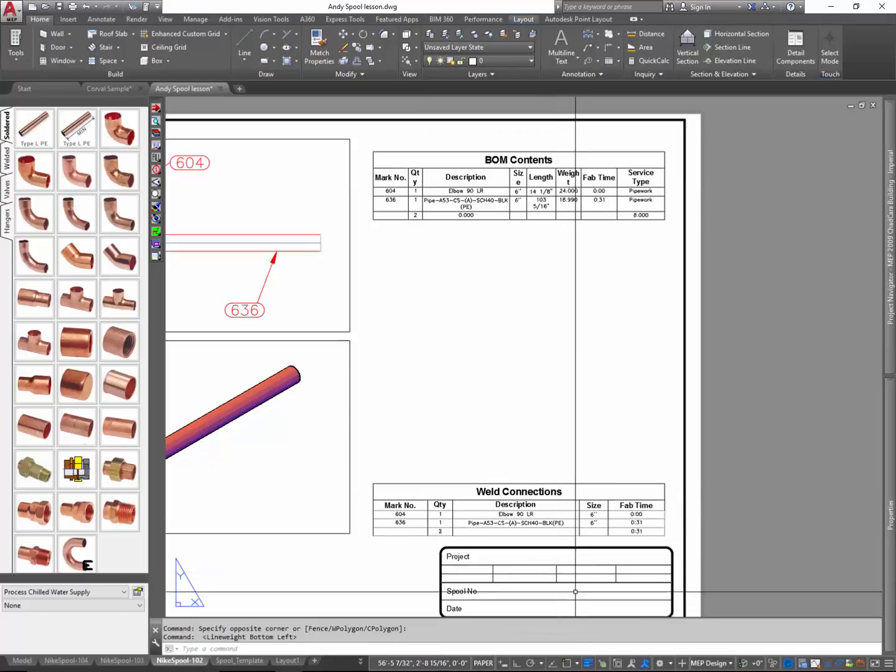
pyautogui.scroll(5, 525, 254)
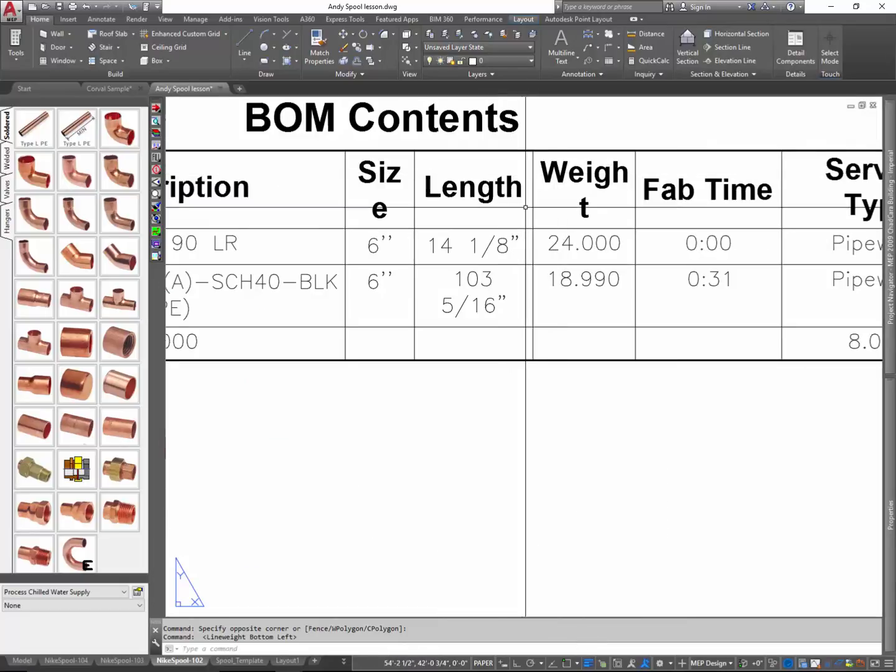
pyautogui.moveTo(430, 250); pyautogui.dragTo(592, 340, button='middle')
pyautogui.scroll(4, 234, 297)
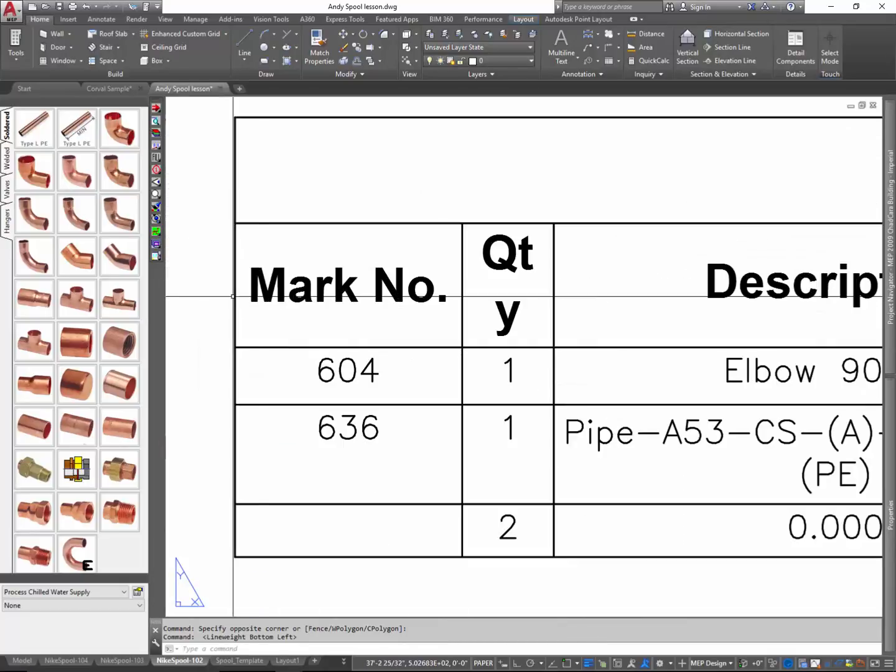
pyautogui.scroll(-6, 403, 296)
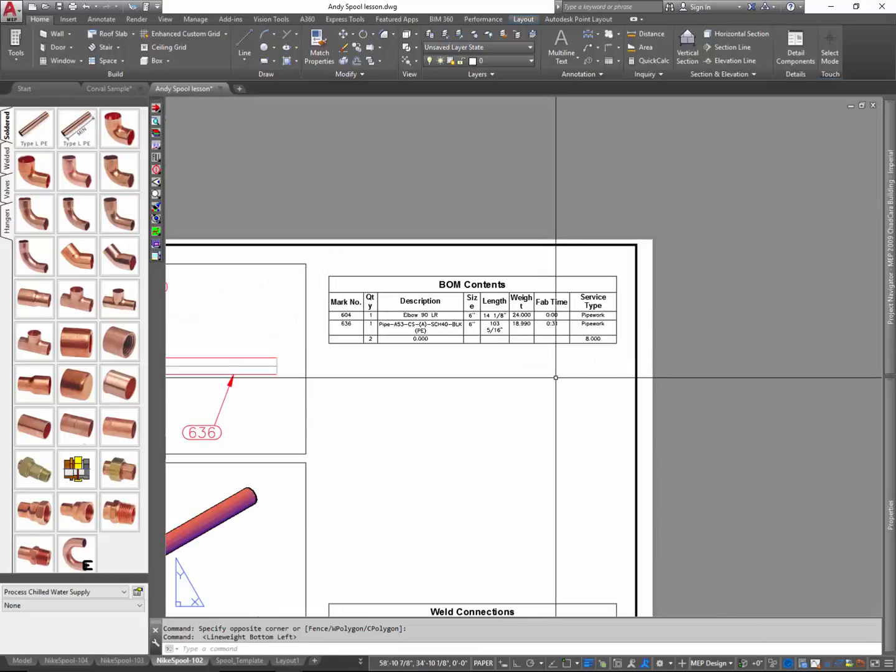
pyautogui.moveTo(488, 525); pyautogui.dragTo(494, 447, button='middle')
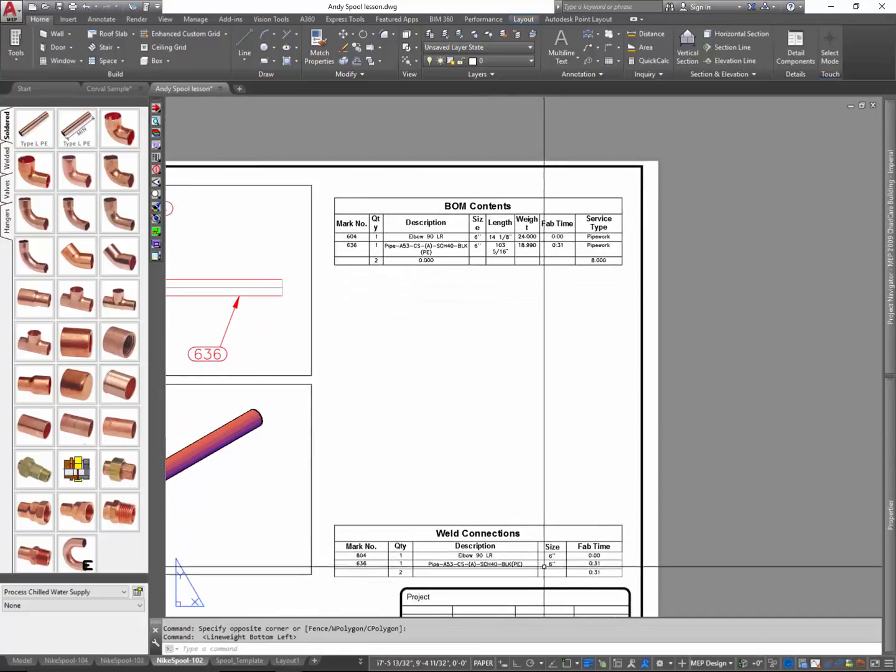
pyautogui.click(619, 664)
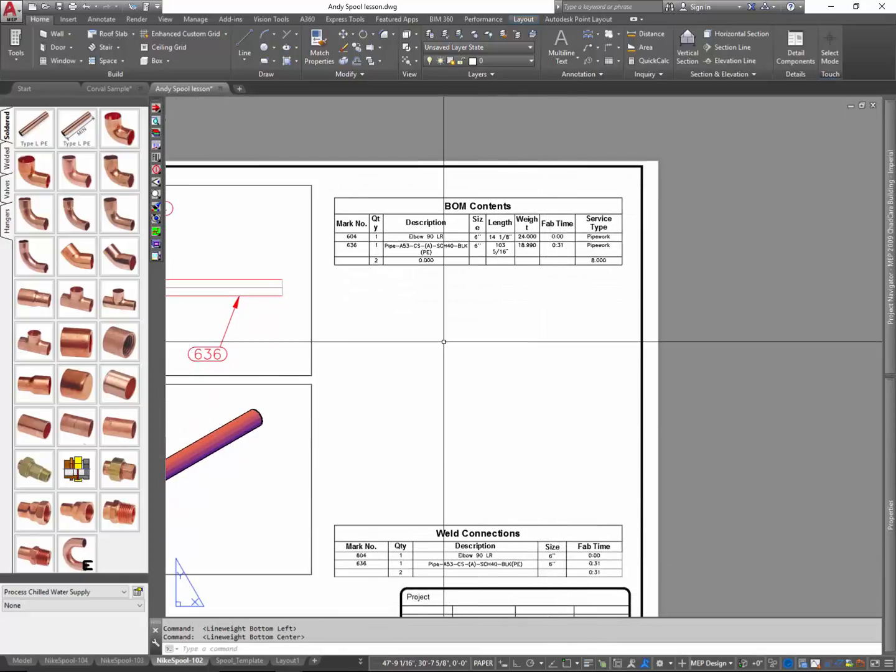
# Preview a single-sheet plot of NikeSpool-102 with the <Previous plot> page setup and examine the BOM Contents borders up close.
pyautogui.write('plot')
pyautogui.press('Return')
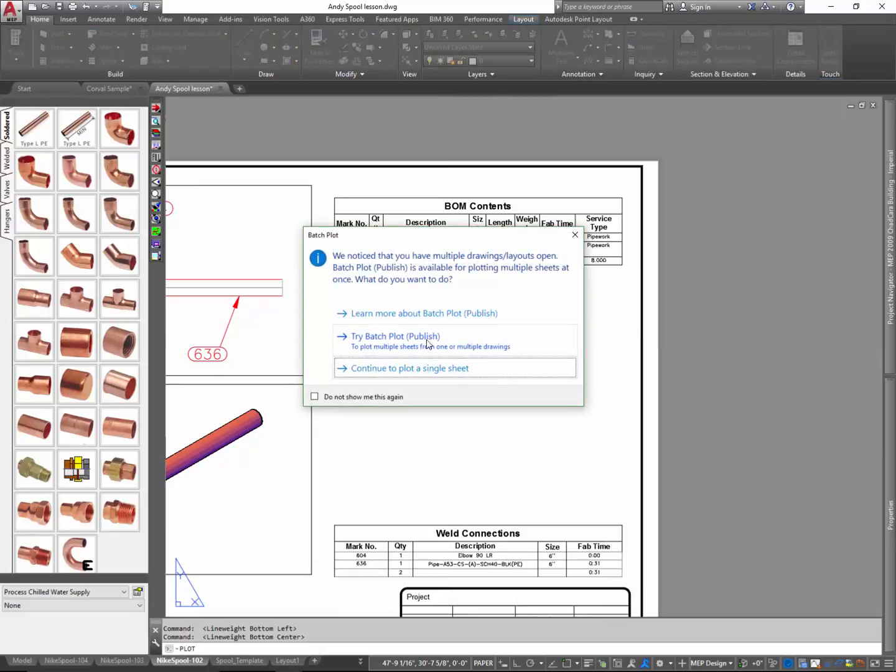
pyautogui.click(386, 370)
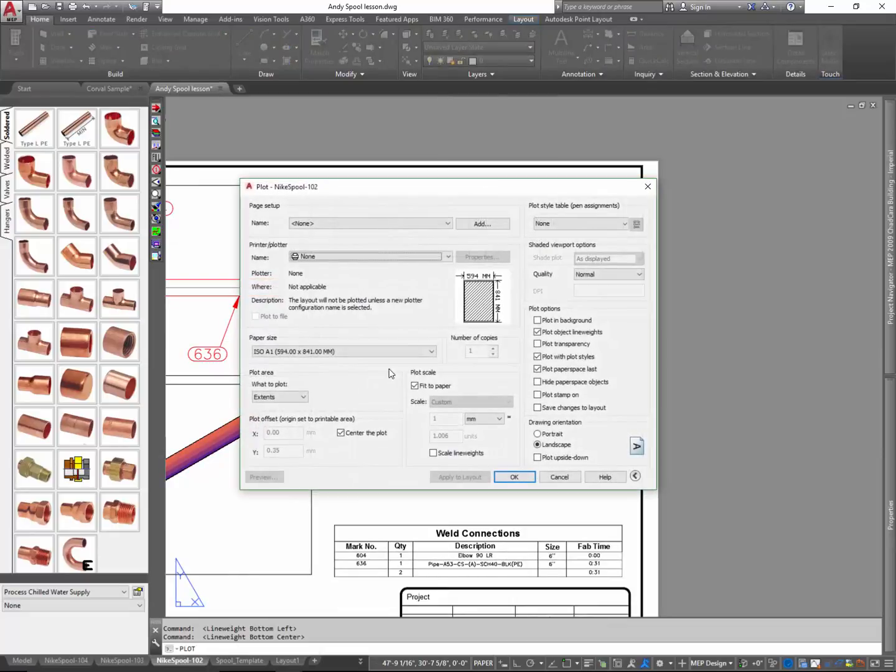
pyautogui.click(427, 223)
pyautogui.click(410, 242)
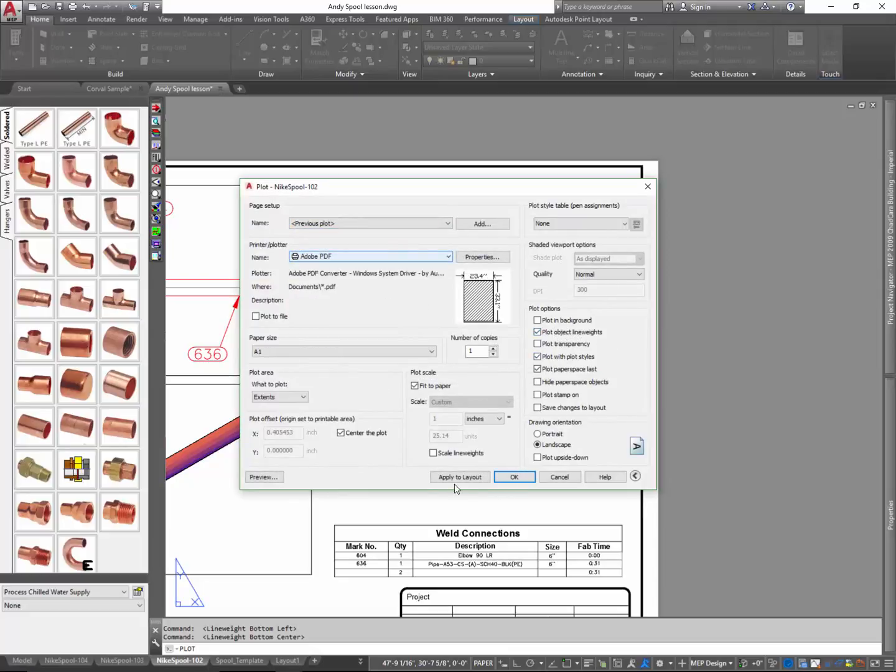
pyautogui.click(264, 477)
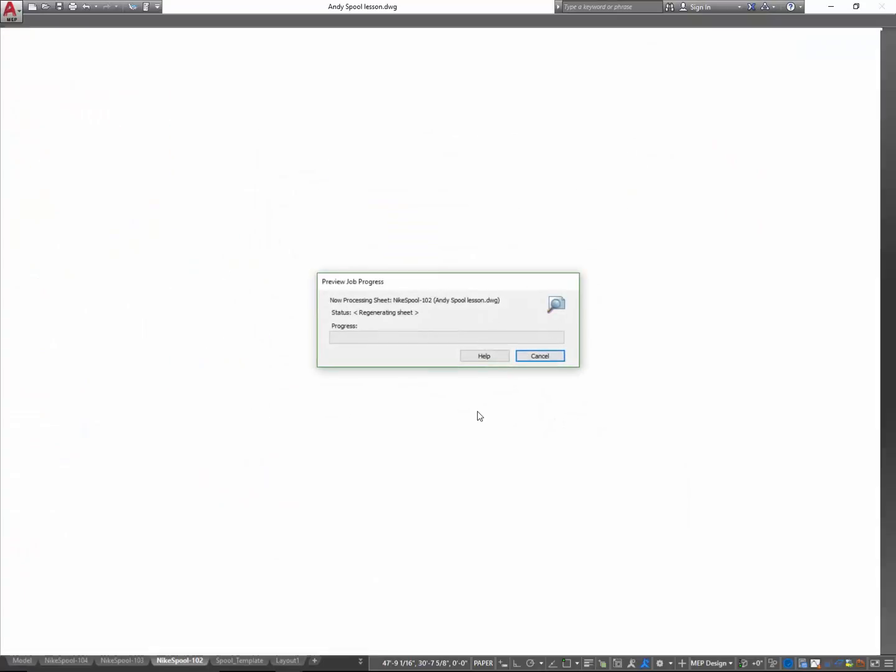
pyautogui.scroll(5, 596, 161)
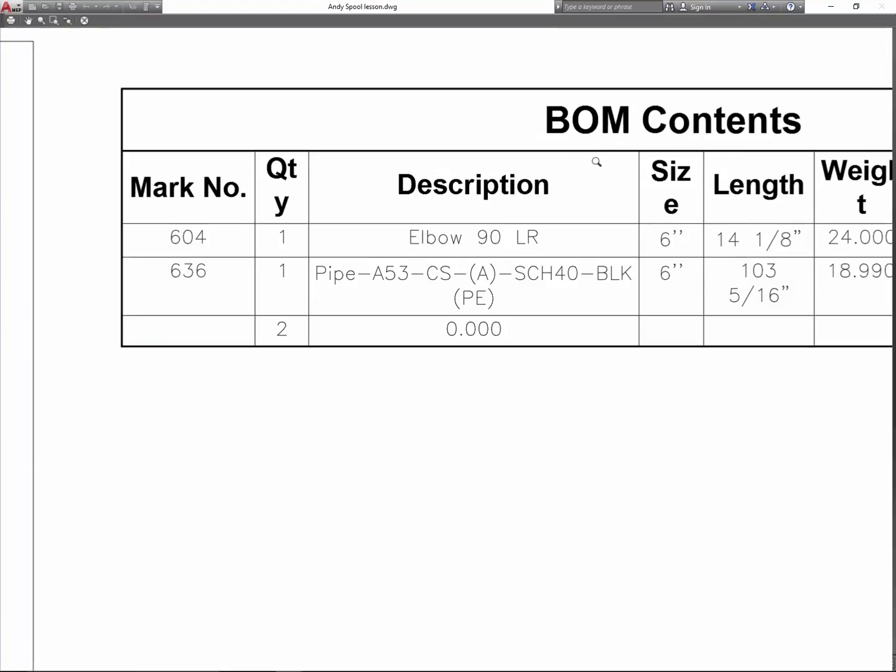
pyautogui.scroll(2, 401, 155)
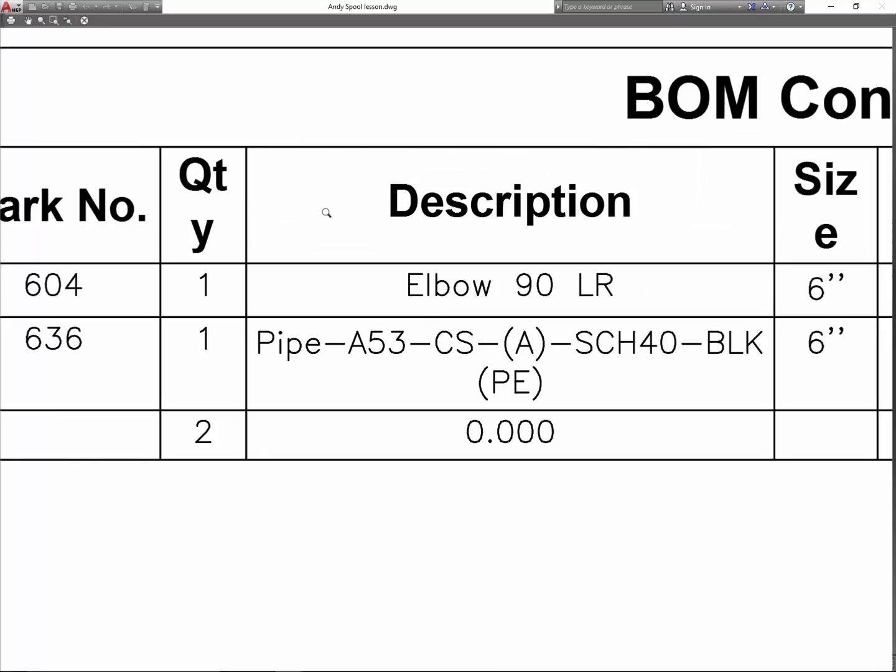
pyautogui.scroll(-2, 326, 213)
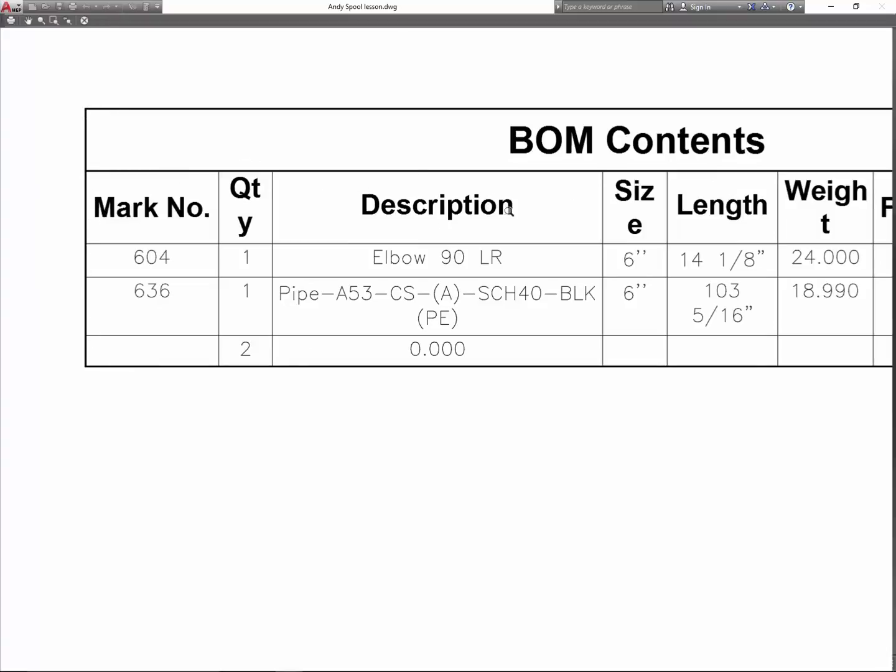
pyautogui.scroll(-2, 470, 302)
pyautogui.scroll(-5, 471, 296)
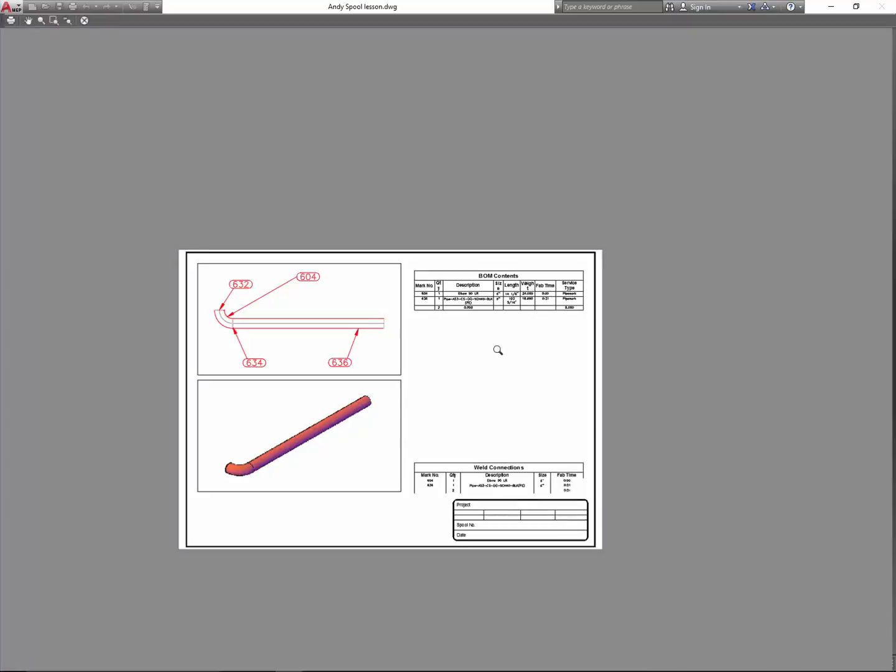
pyautogui.moveTo(479, 411); pyautogui.dragTo(521, 373, button='middle')
# Plot the previewed sheet to PDF, saving it on the Desktop as NikeSpool-102.pdf.
pyautogui.rightClick(529, 375)
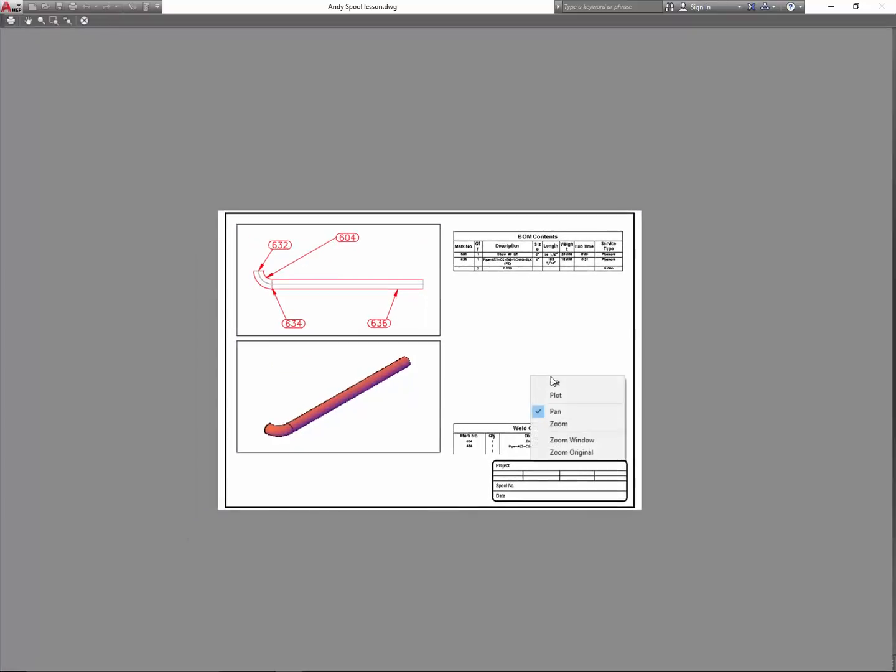
pyautogui.click(550, 394)
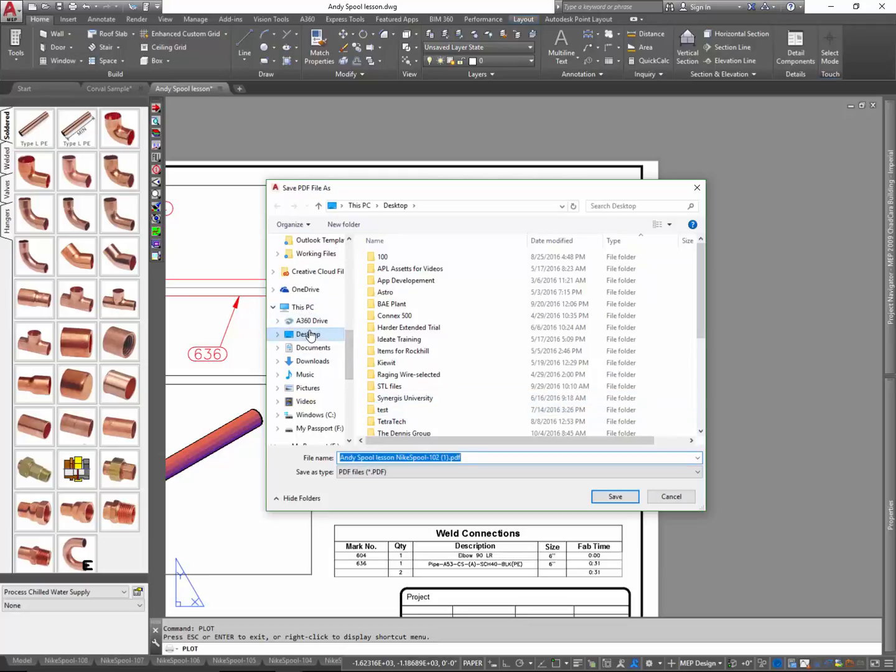
pyautogui.click(310, 333)
pyautogui.click(488, 458)
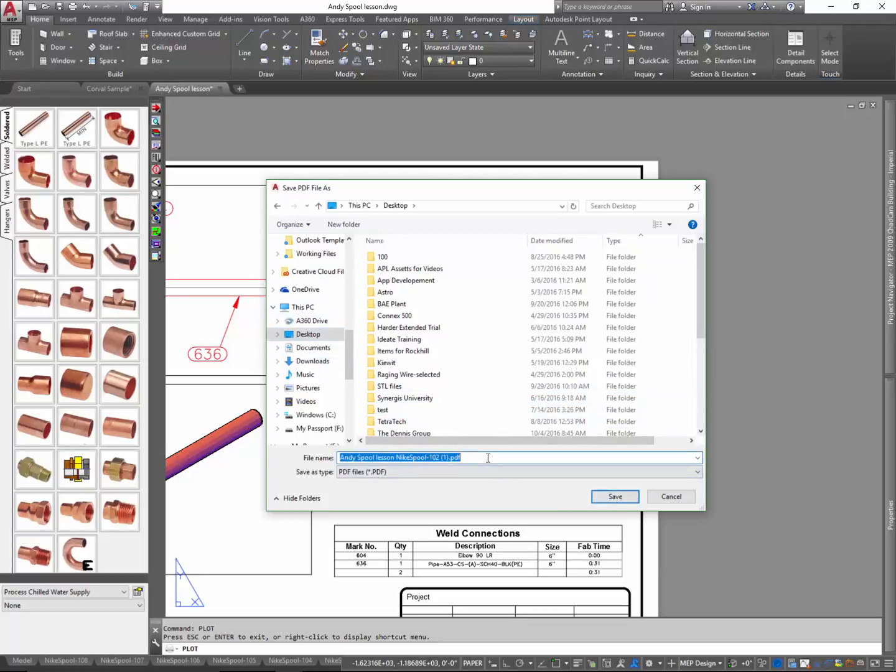
pyautogui.press('Home')
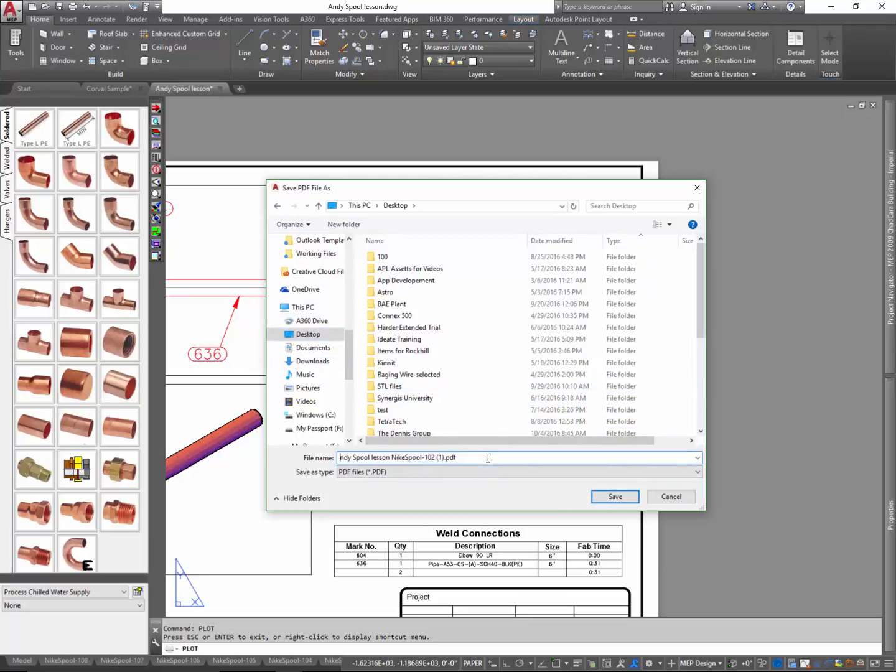
pyautogui.press('Delete')
pyautogui.press('Delete')
pyautogui.press('Delete')
pyautogui.press('Delete')
pyautogui.press('Delete')
pyautogui.press('Delete')
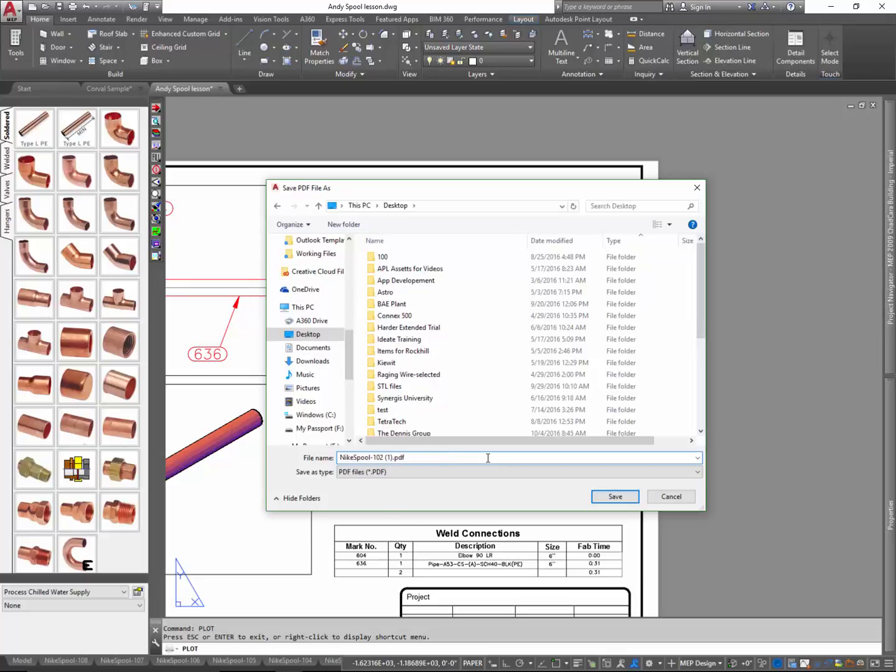
pyautogui.click(385, 458)
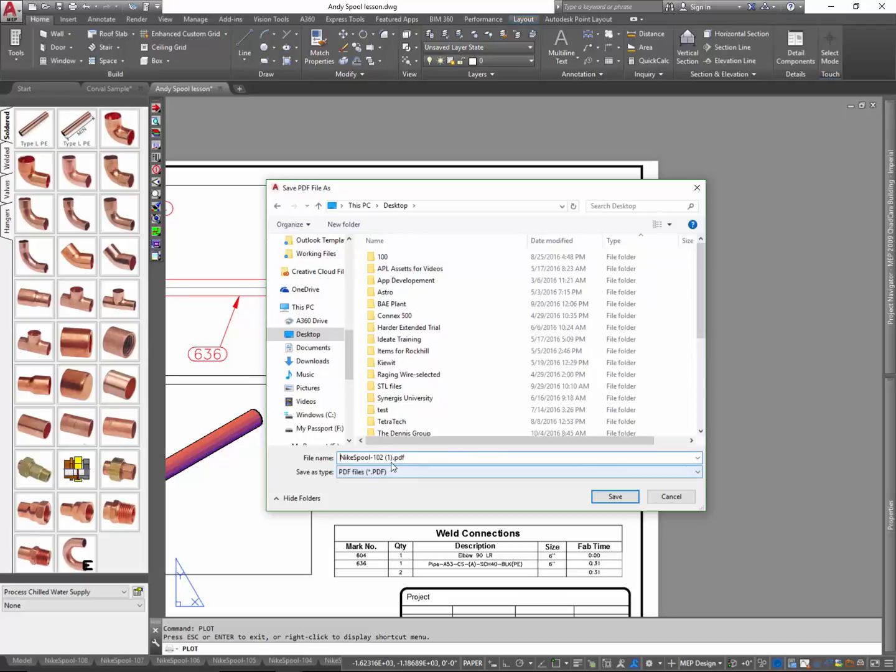
pyautogui.press('Delete')
pyautogui.click(615, 498)
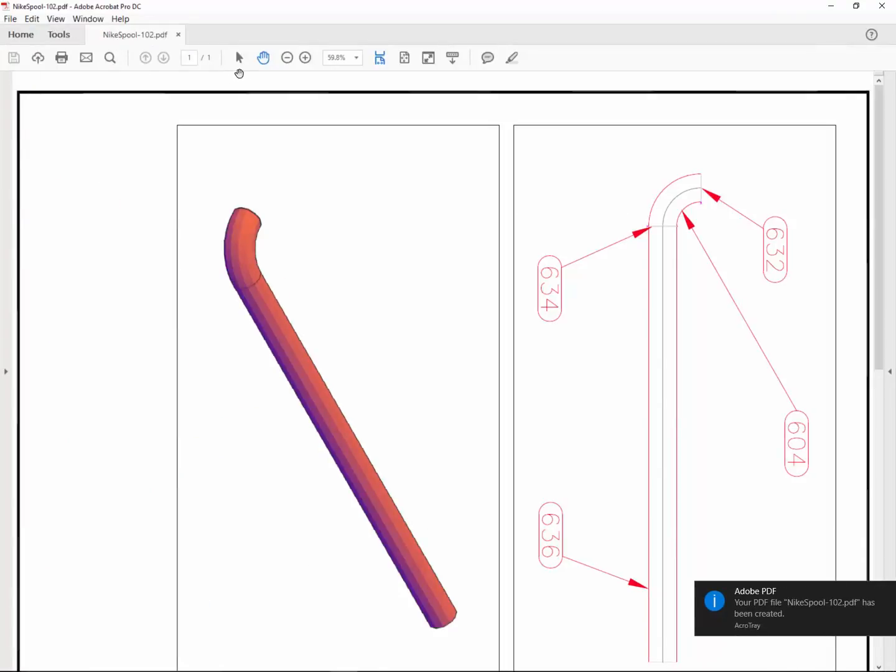
pyautogui.scroll(-2, 385, 150)
pyautogui.scroll(2, 357, 217)
pyautogui.click(47, 36)
pyautogui.click(28, 36)
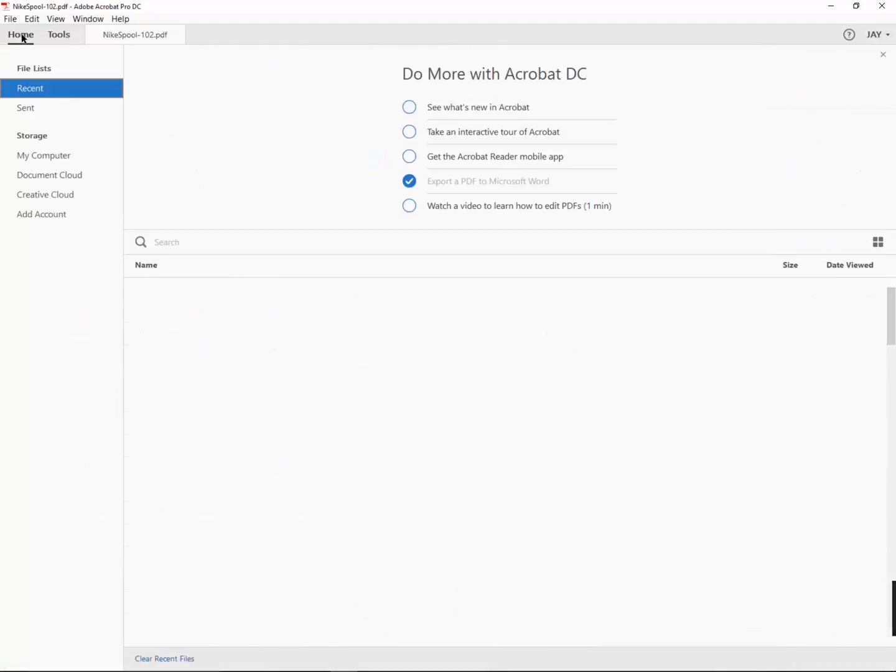
pyautogui.click(123, 41)
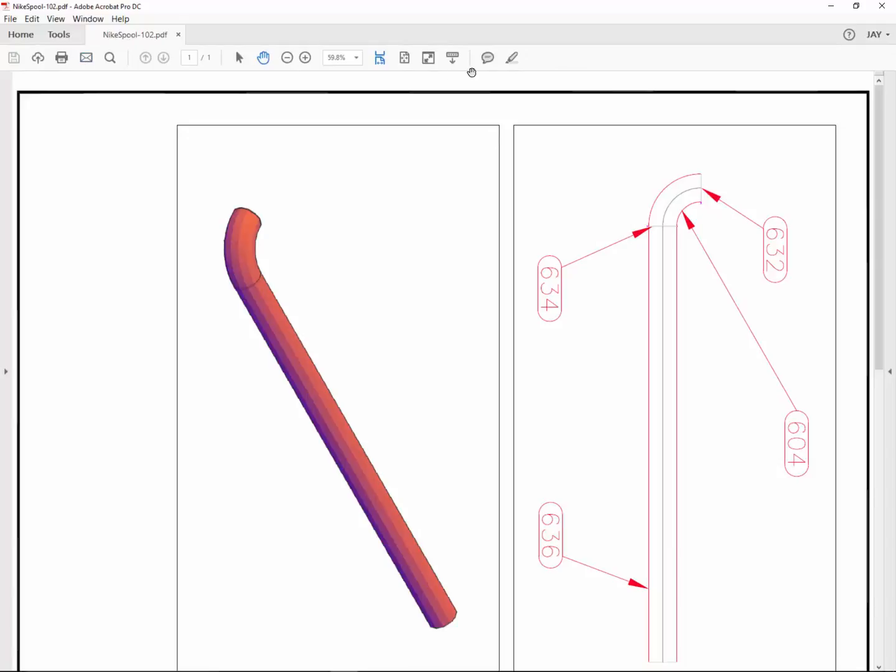
# Rotate the view of the plotted PDF counterclockwise, examine the sheet and its table borders, and close the PDF viewer.
pyautogui.click(75, 20)
pyautogui.moveTo(67, 24)
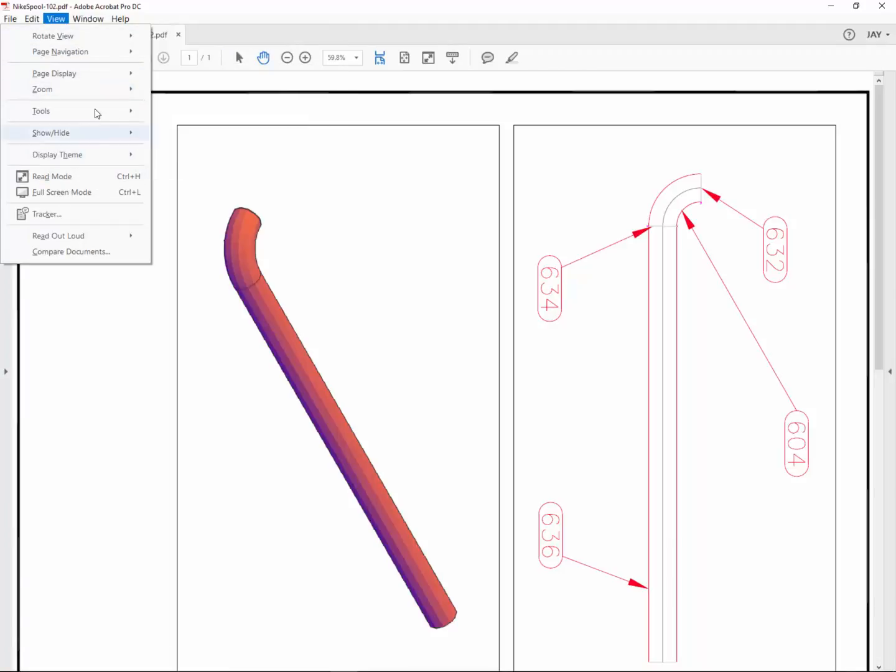
pyautogui.moveTo(102, 36)
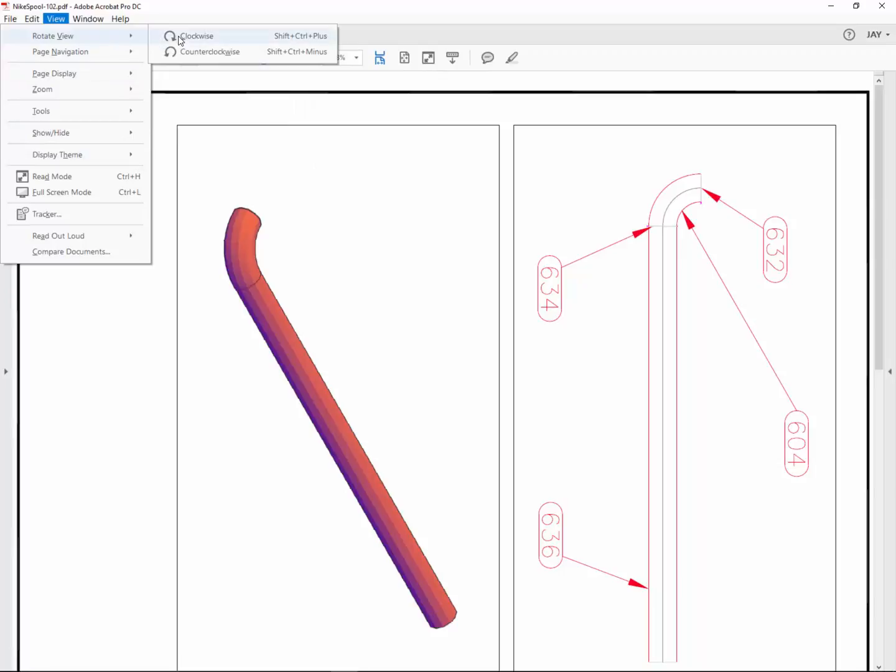
pyautogui.click(210, 52)
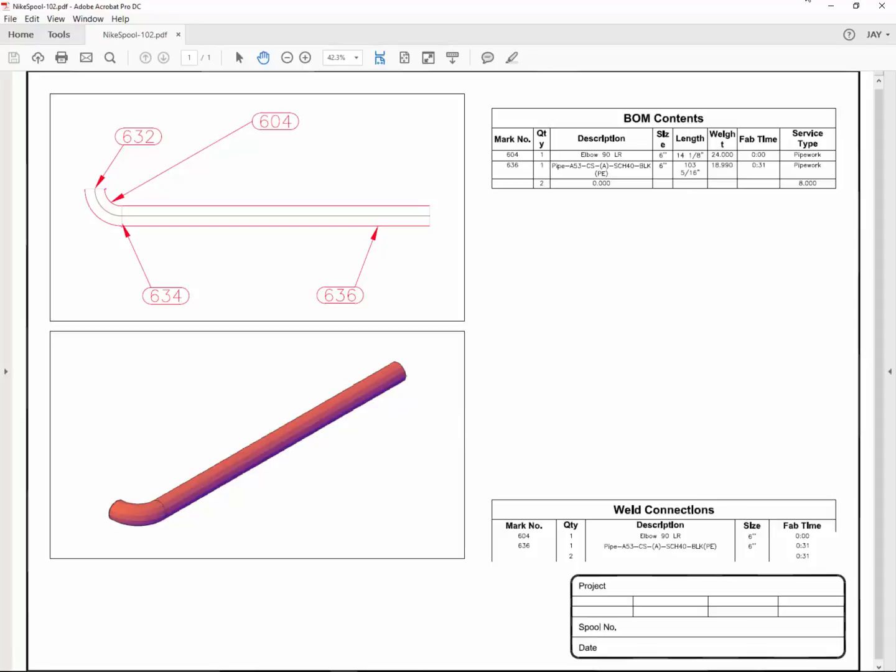
pyautogui.click(880, 10)
# Change the shade plot setting of the 3D pipe viewport to hidden-line output and clear the selection.
pyautogui.click(358, 449)
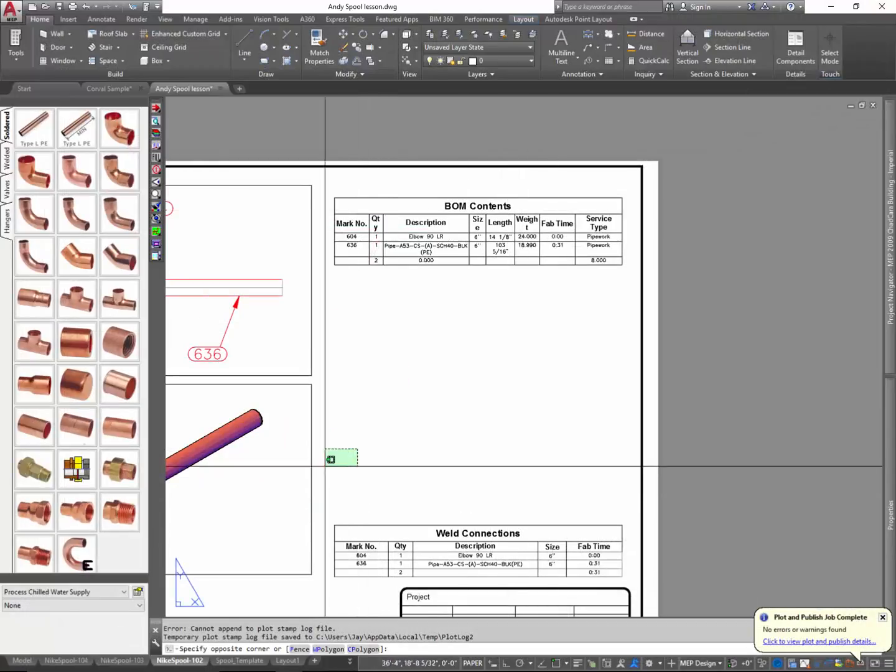
pyautogui.moveTo(888, 475)
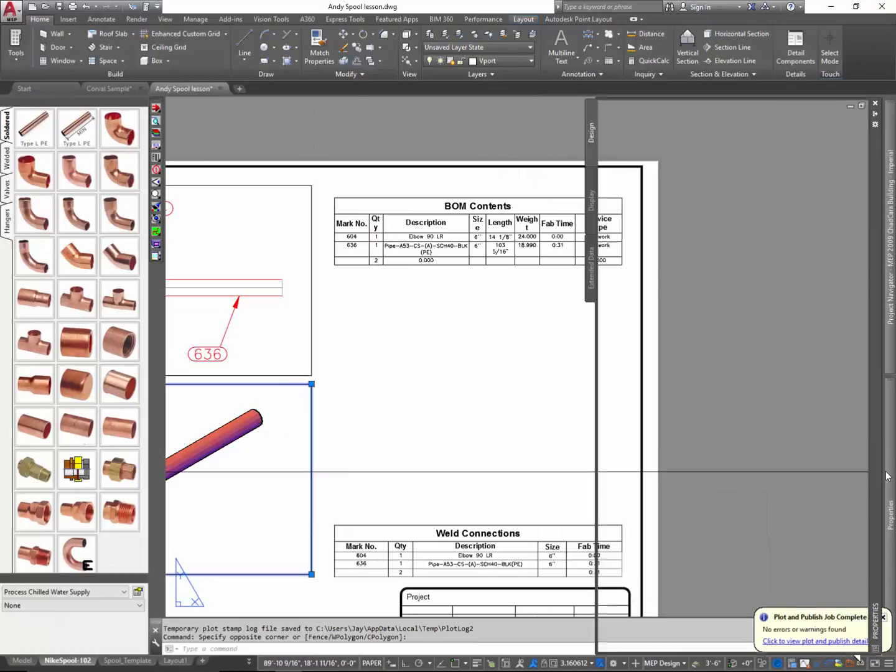
pyautogui.click(853, 396)
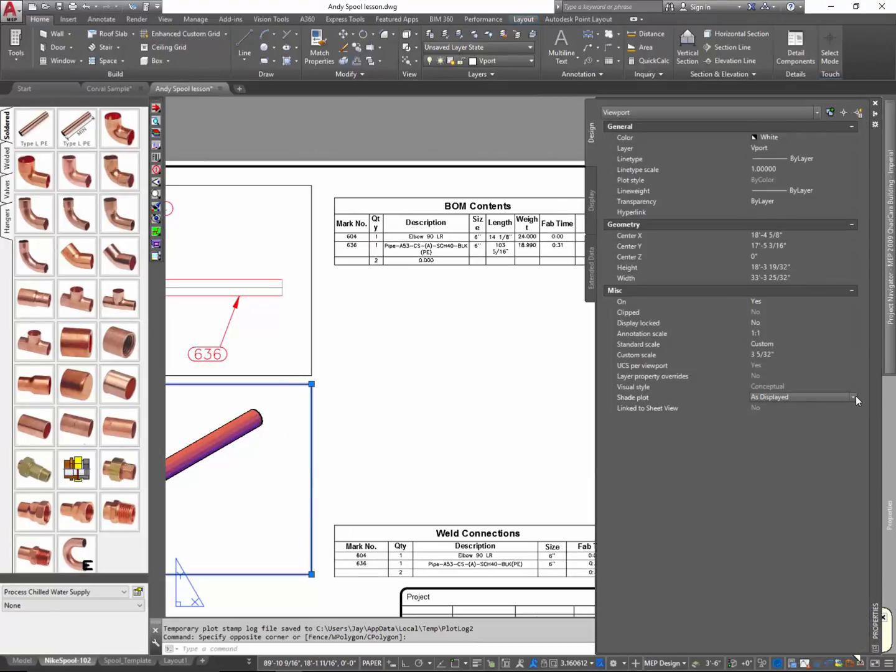
pyautogui.click(853, 397)
pyautogui.click(818, 428)
pyautogui.press('Escape')
pyautogui.press('Escape')
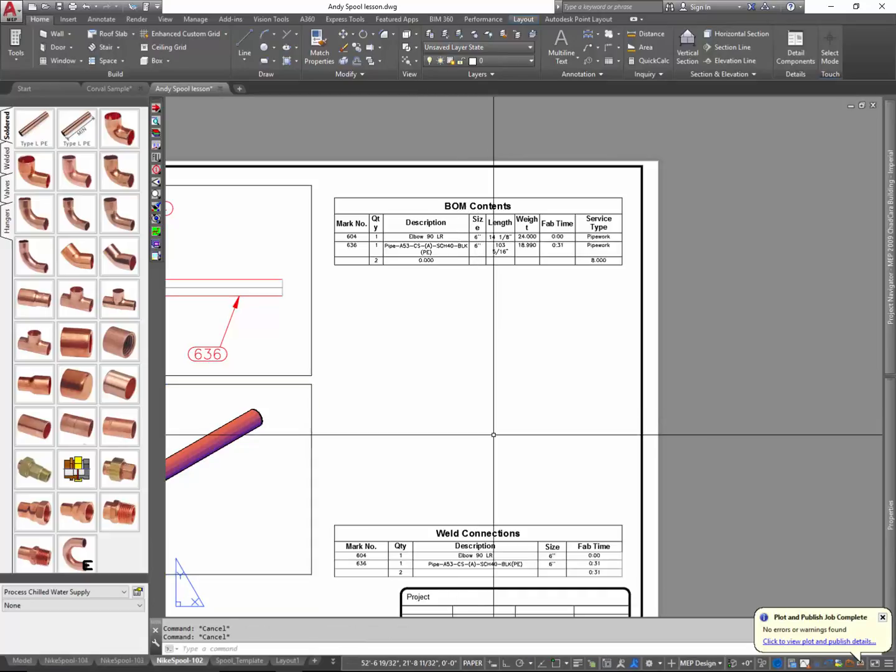
# Preview a single-sheet plot with the <Previous plot> page setup to examine the 3D pipe viewport, and cancel without plotting.
pyautogui.write('plot')
pyautogui.press('Return')
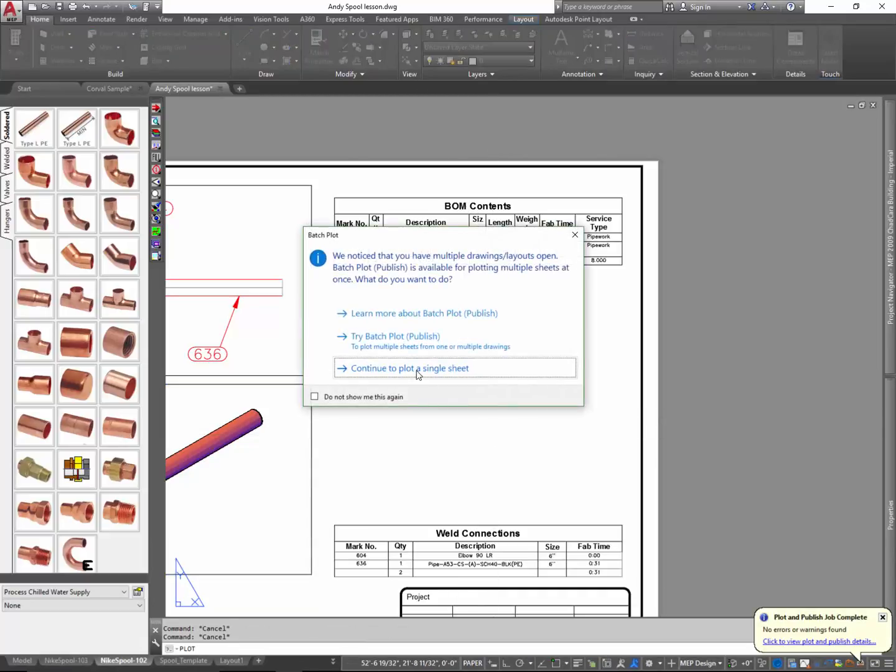
pyautogui.click(418, 371)
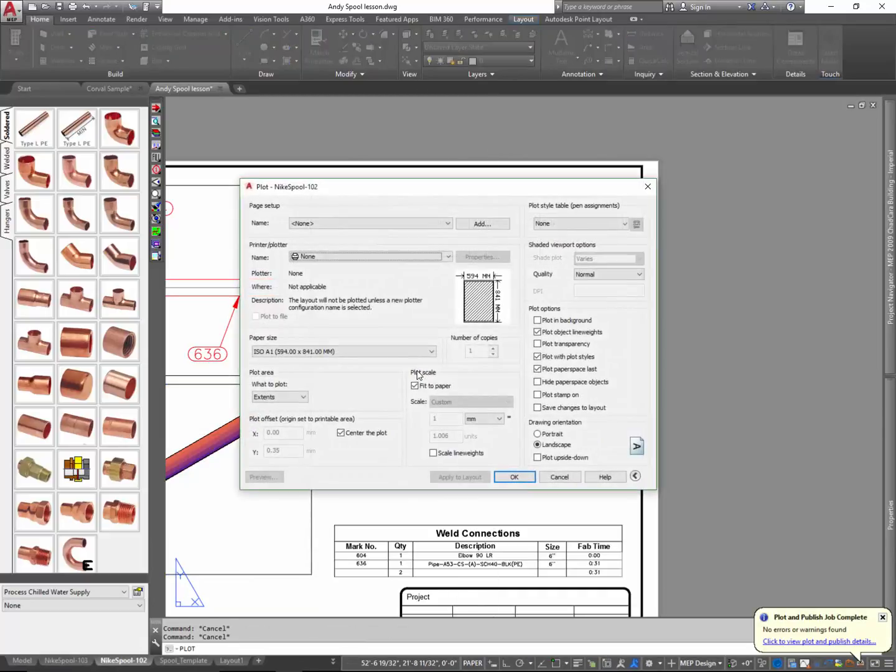
pyautogui.click(393, 224)
pyautogui.click(373, 241)
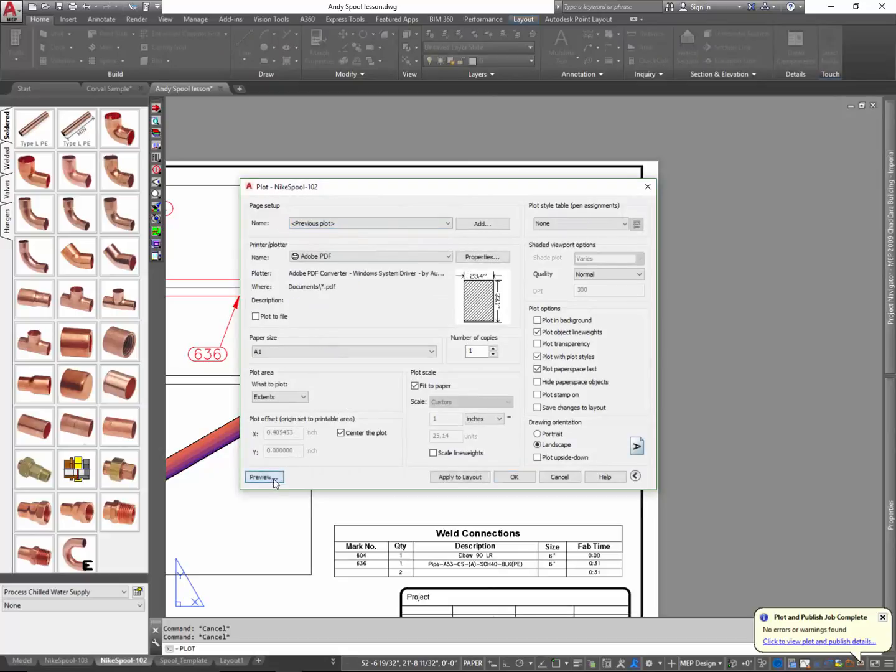
pyautogui.click(261, 477)
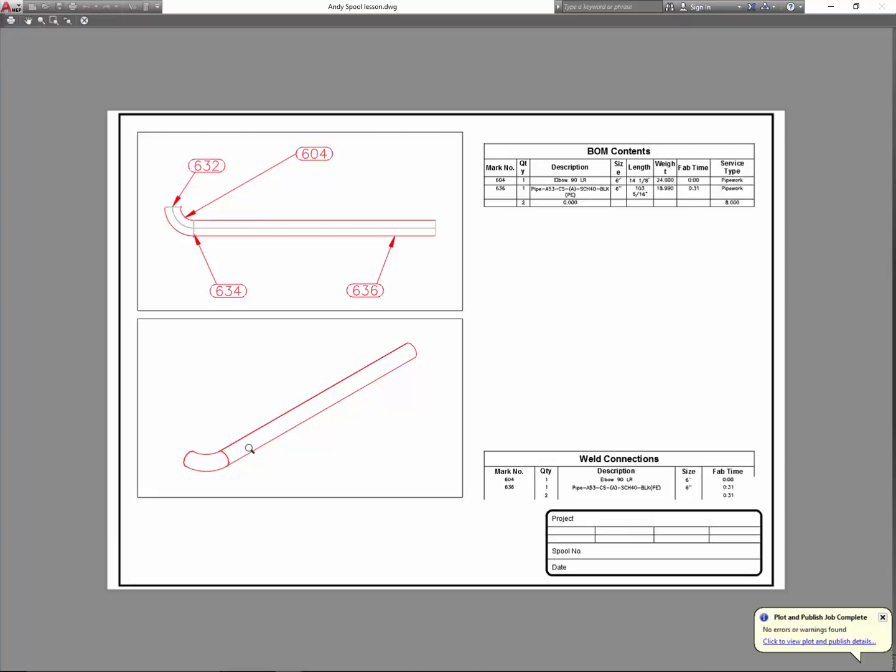
pyautogui.press('Escape')
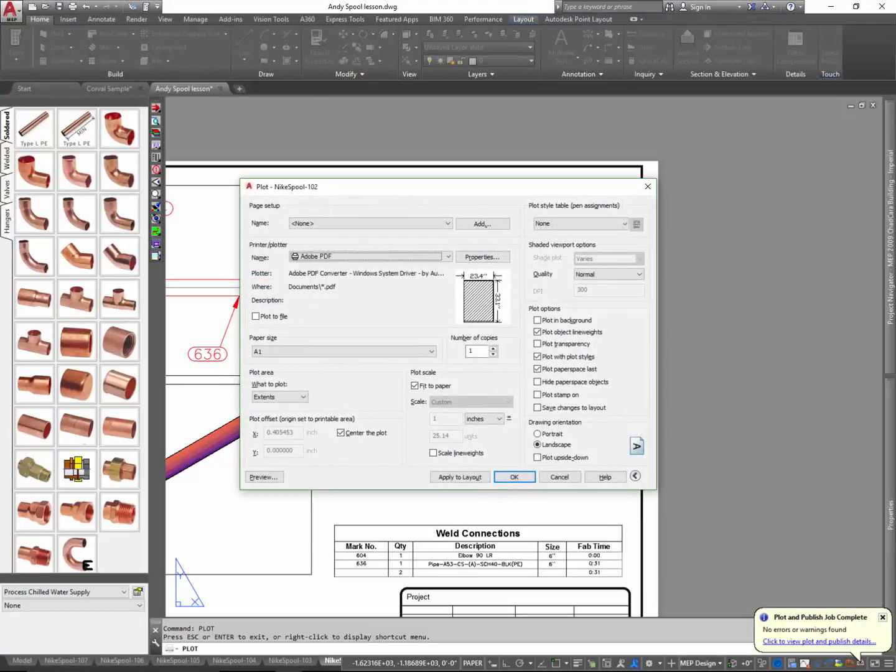
pyautogui.click(559, 477)
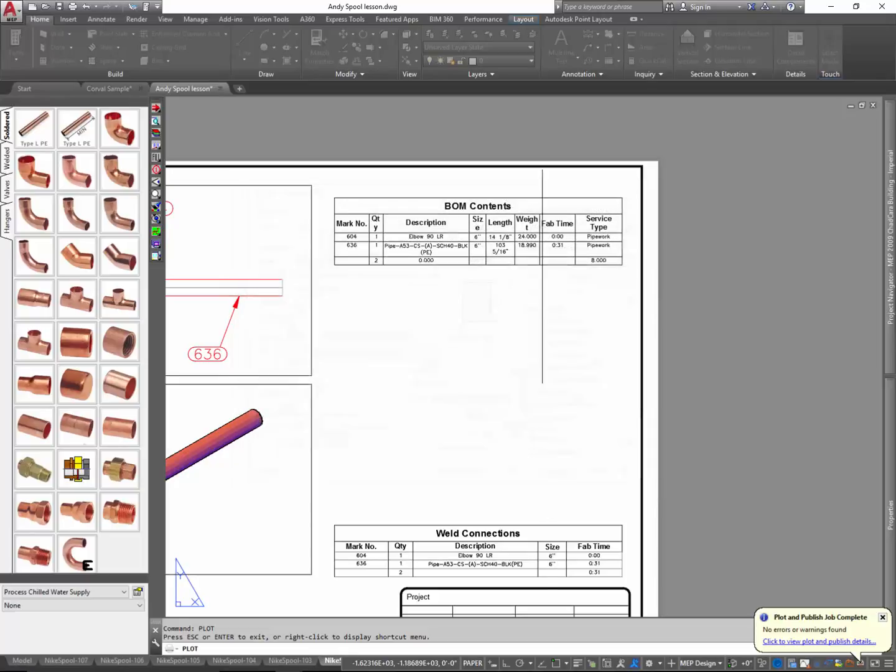